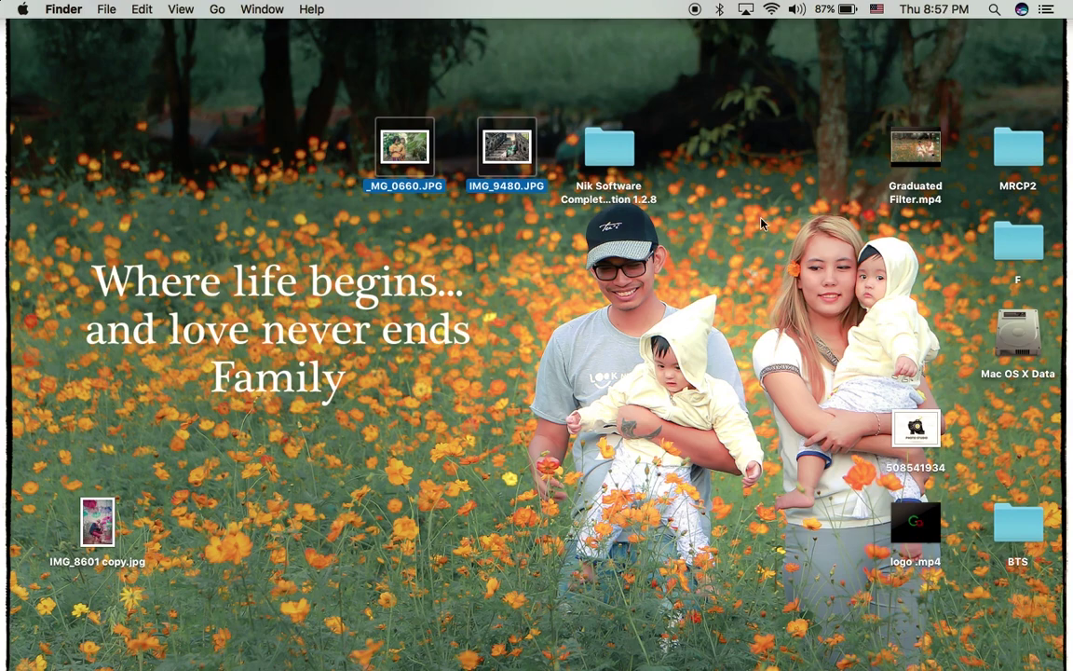
# - Look through the installers in the Nik Software Complete Collection 1.2.8 folder, including the For Mac subfolder
pyautogui.doubleClick(615, 154)
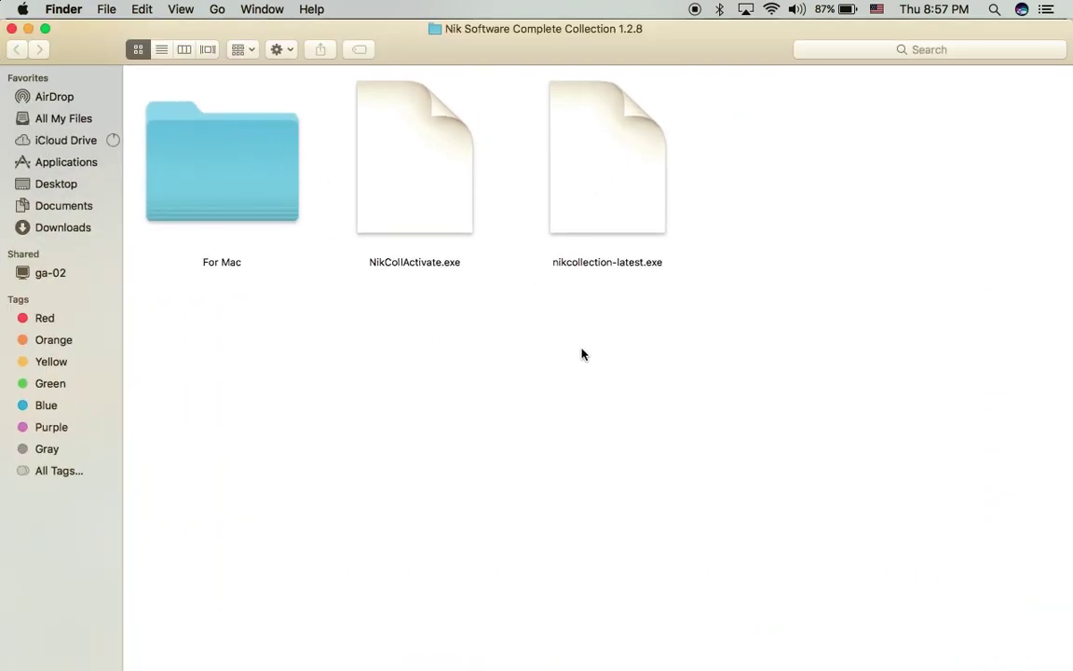
pyautogui.moveTo(786, 357); pyautogui.dragTo(436, 237)
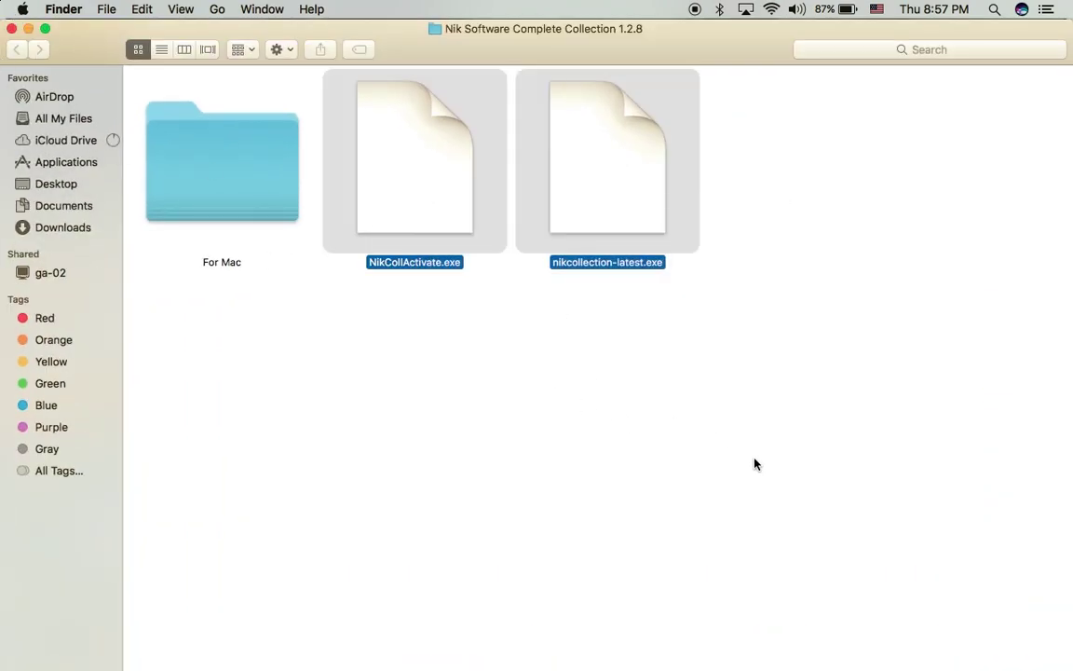
pyautogui.click(743, 449)
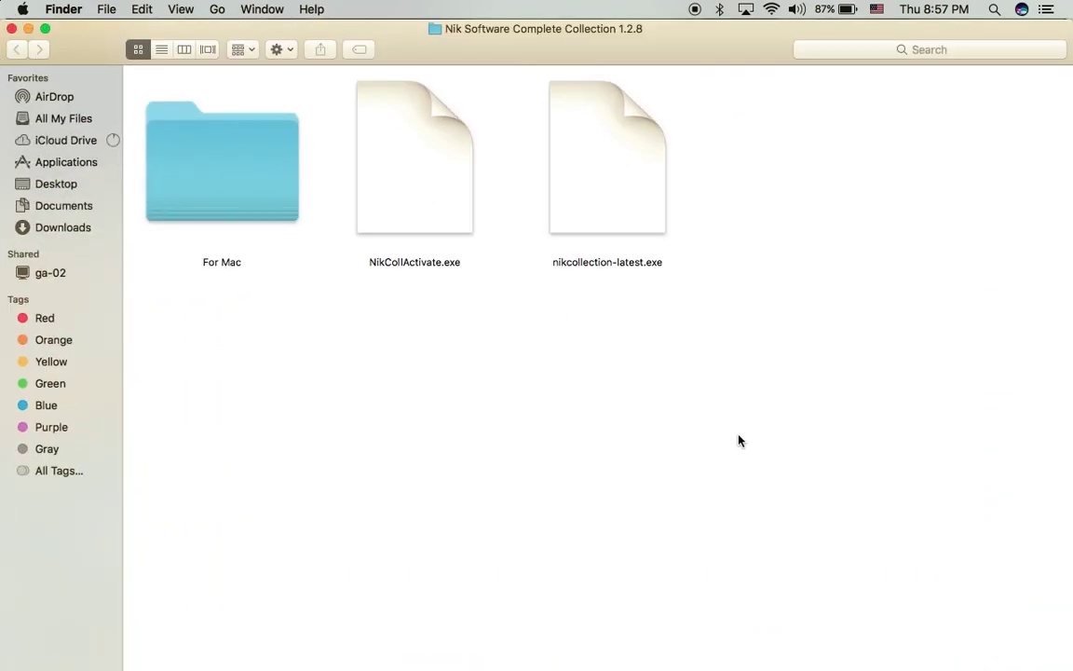
pyautogui.click(622, 224)
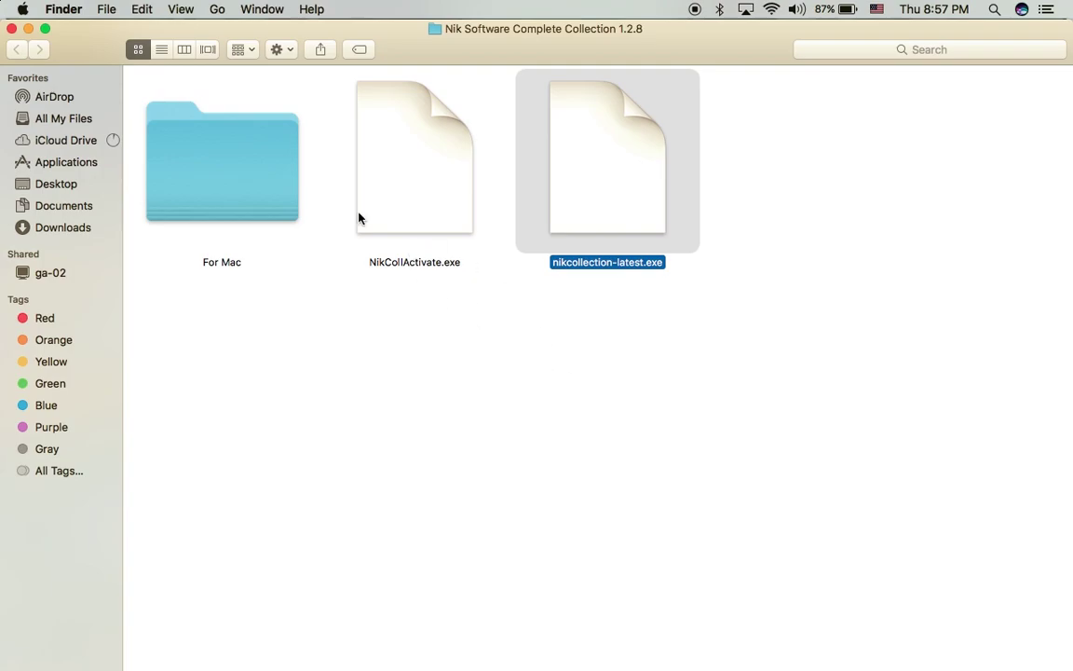
pyautogui.click(670, 520)
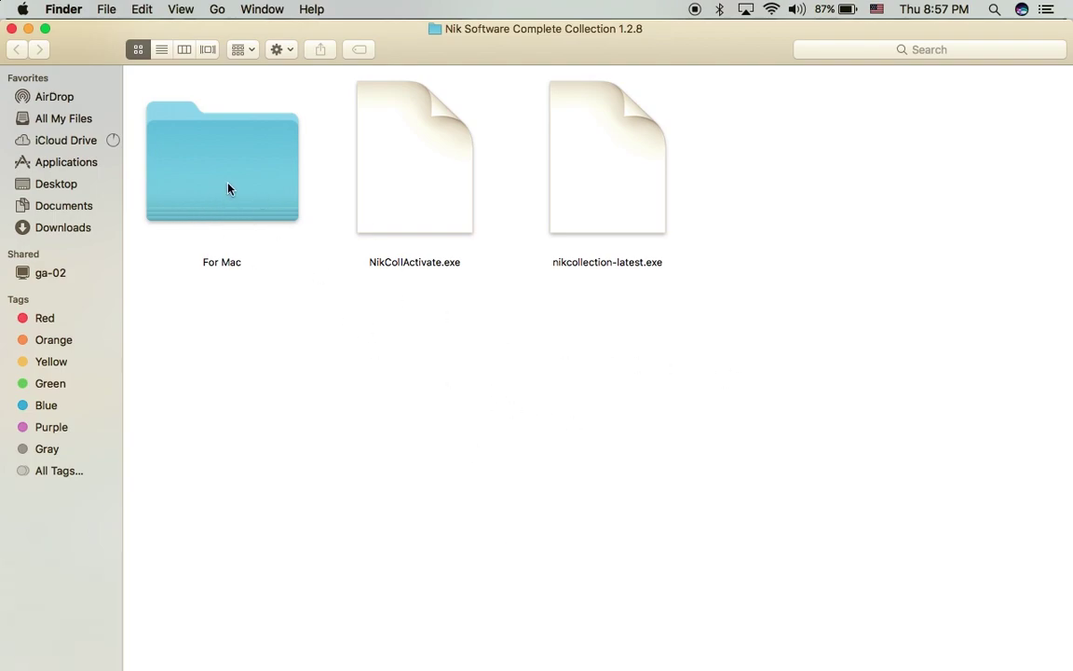
pyautogui.doubleClick(228, 189)
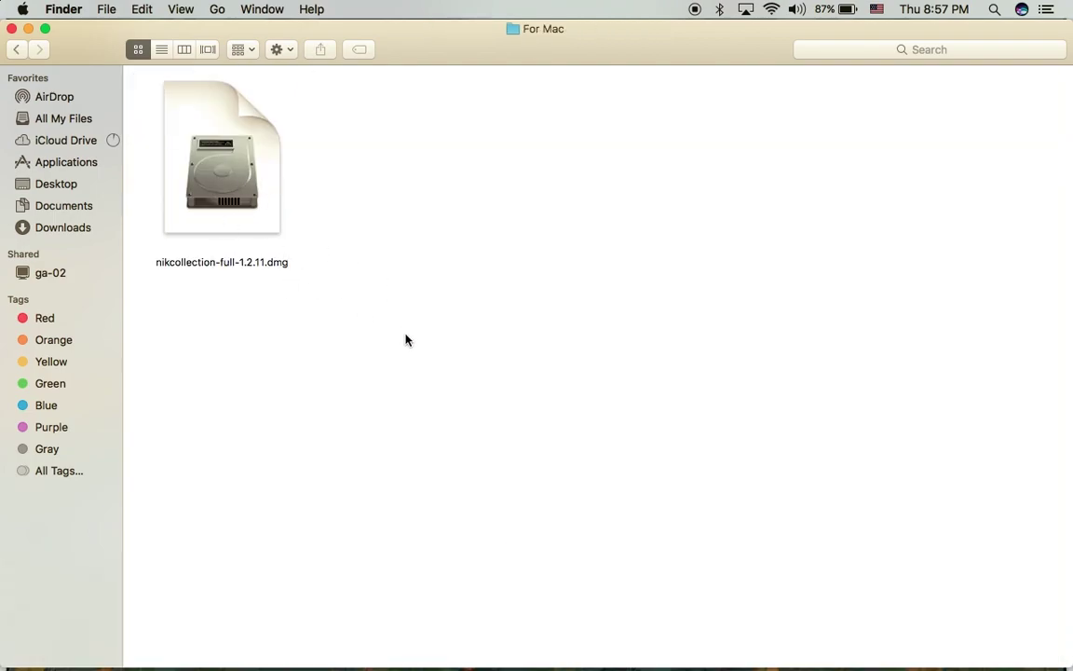
# - Switch to Adobe Photoshop CC 2015, close the Nik Selective Tool palette and check the list of filters
pyautogui.moveTo(503, 610)
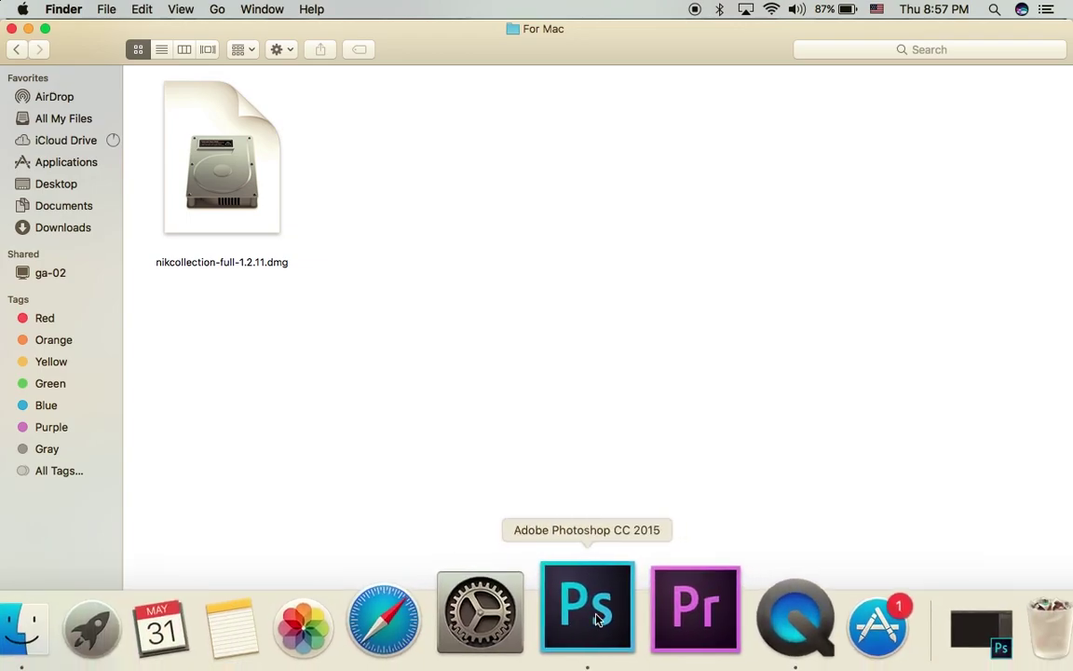
pyautogui.rightClick(597, 620)
pyautogui.click(599, 518)
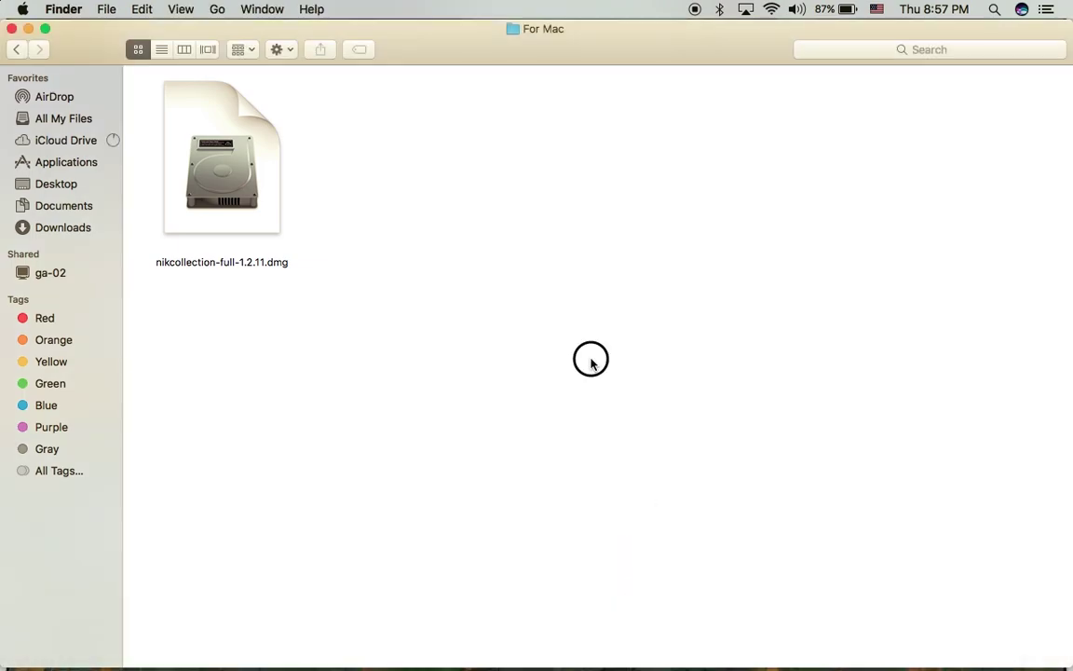
pyautogui.press('F11')
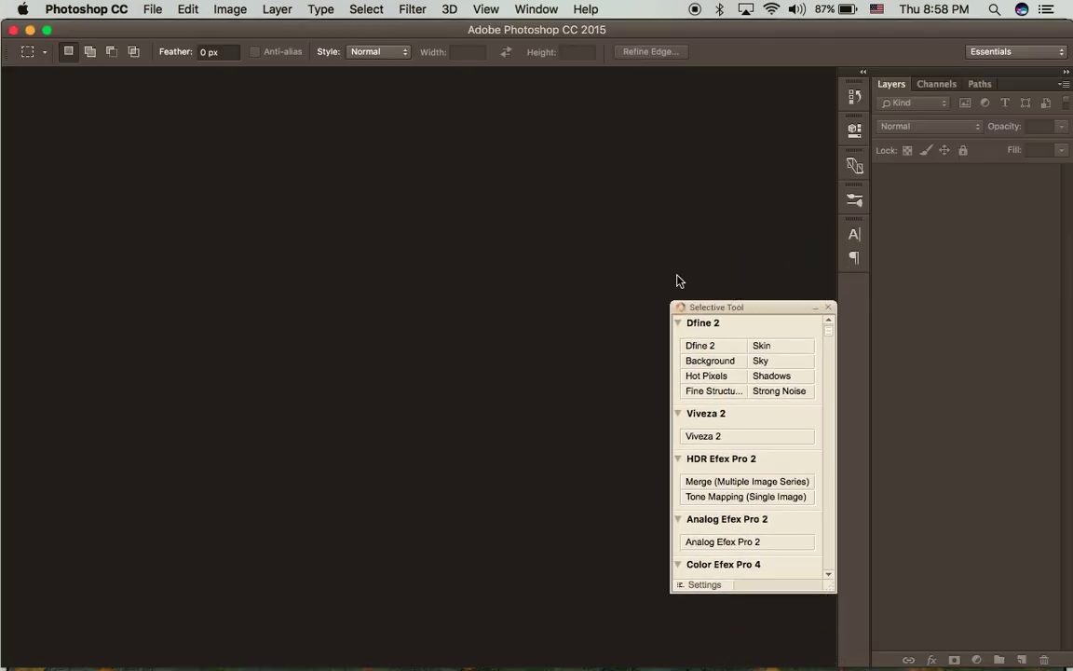
pyautogui.click(645, 289)
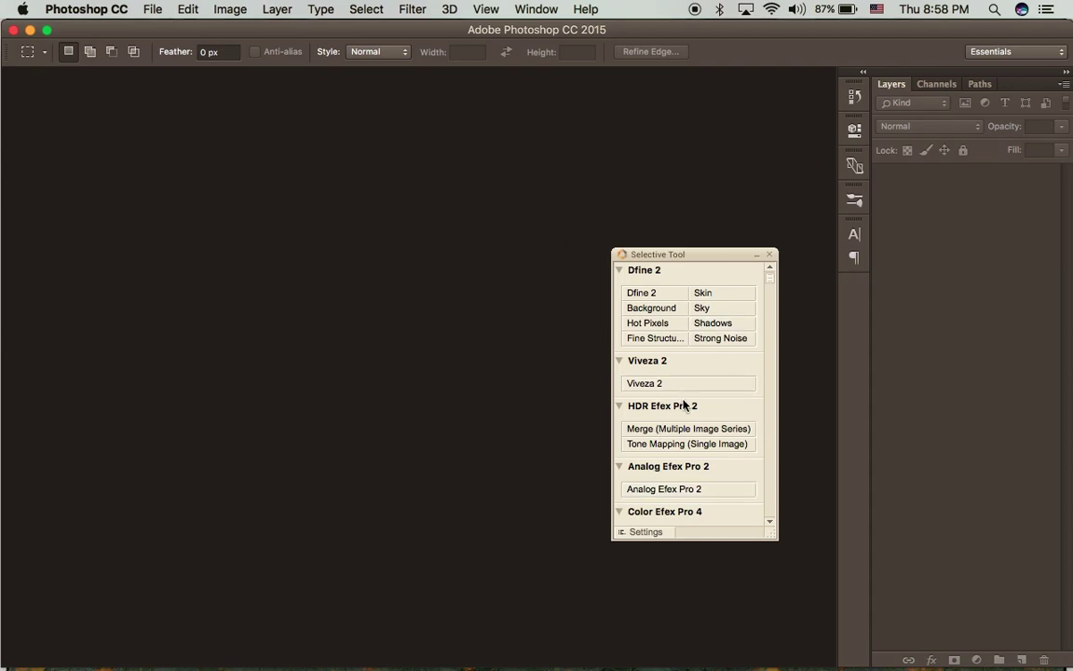
pyautogui.click(770, 254)
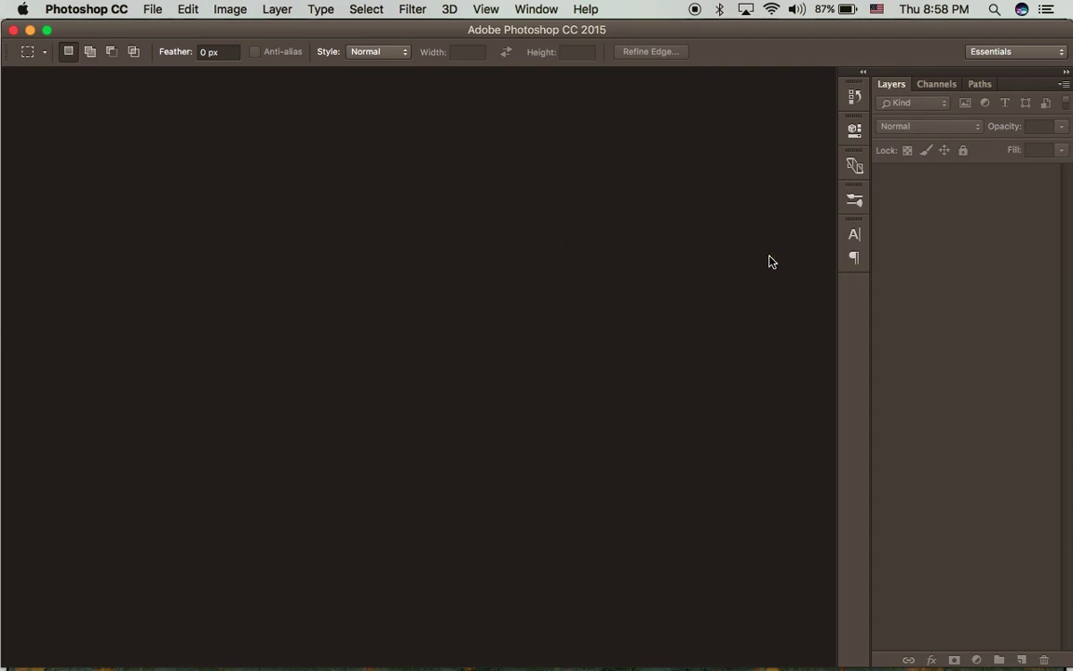
pyautogui.click(412, 9)
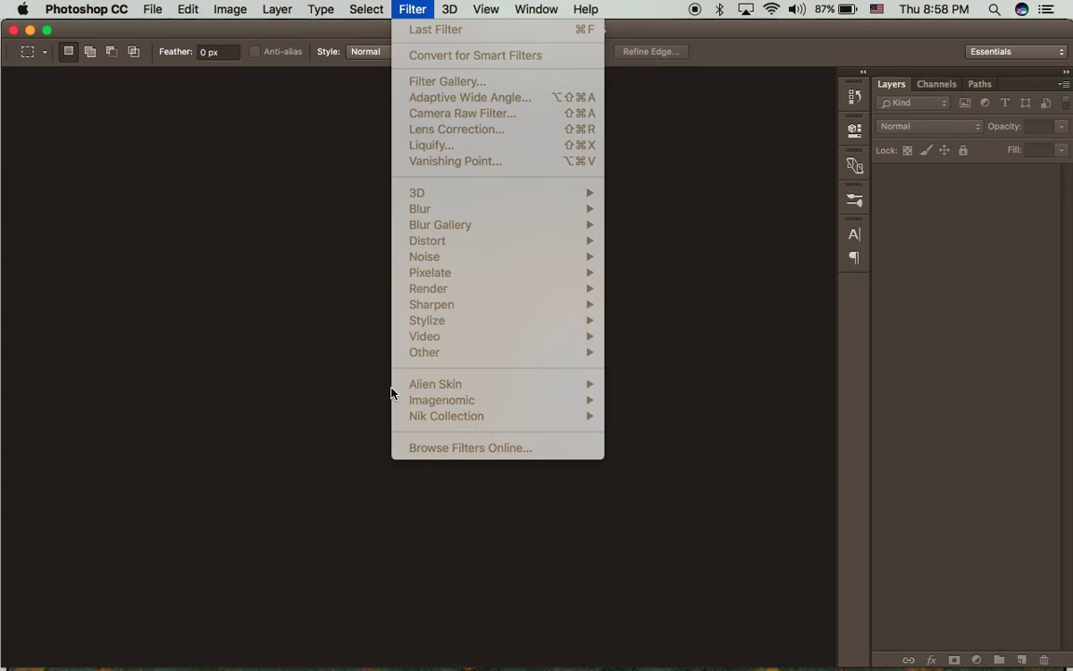
pyautogui.click(77, 64)
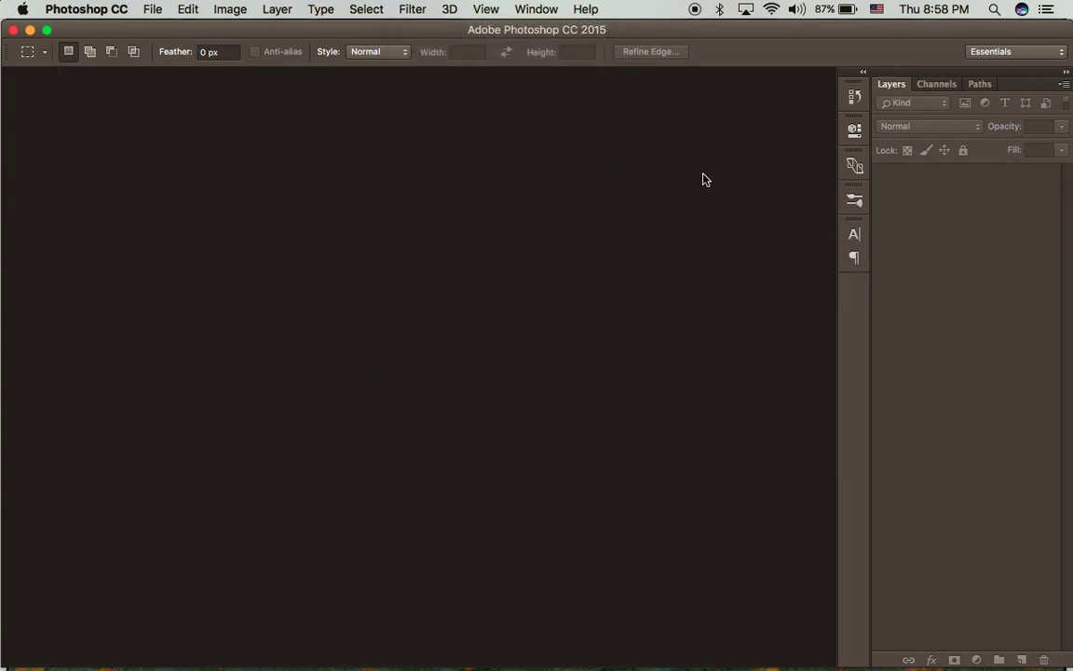
# - Open the desktop photos _MG_0660.JPG and IMG_9480.JPG in Photoshop
pyautogui.click(30, 29)
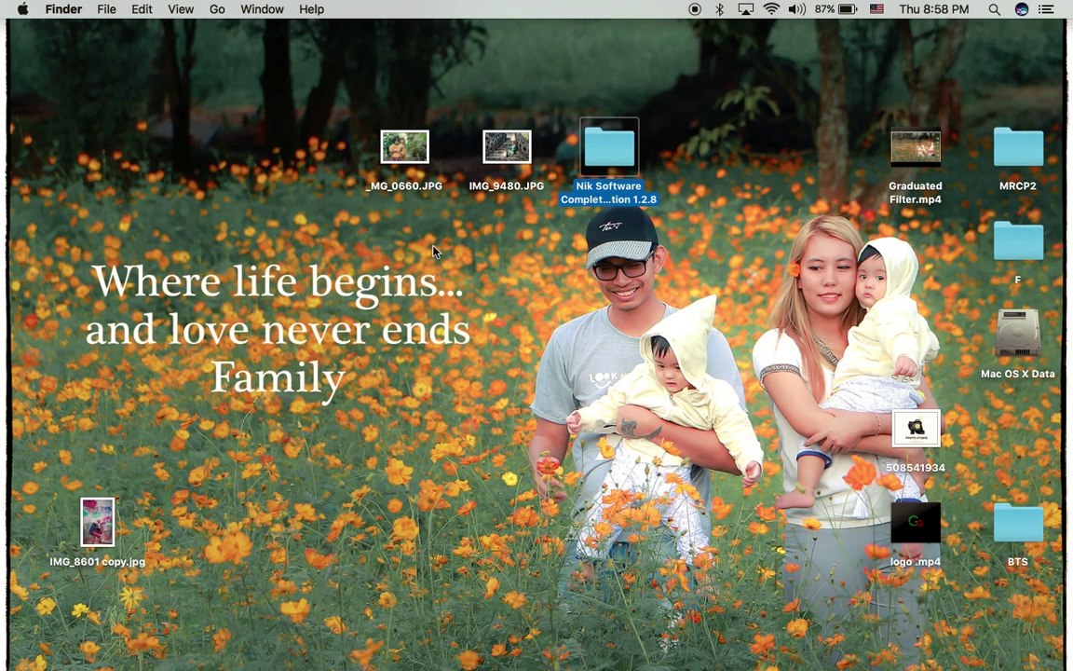
pyautogui.moveTo(510, 247); pyautogui.dragTo(373, 164)
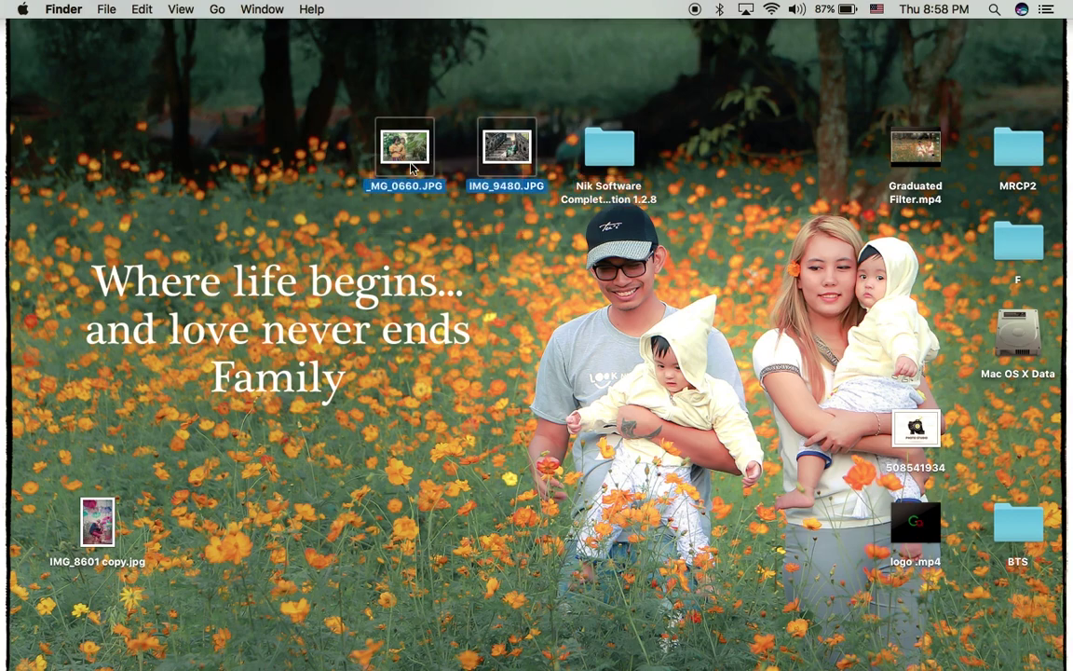
pyautogui.rightClick(410, 160)
pyautogui.moveTo(482, 219)
pyautogui.click(700, 241)
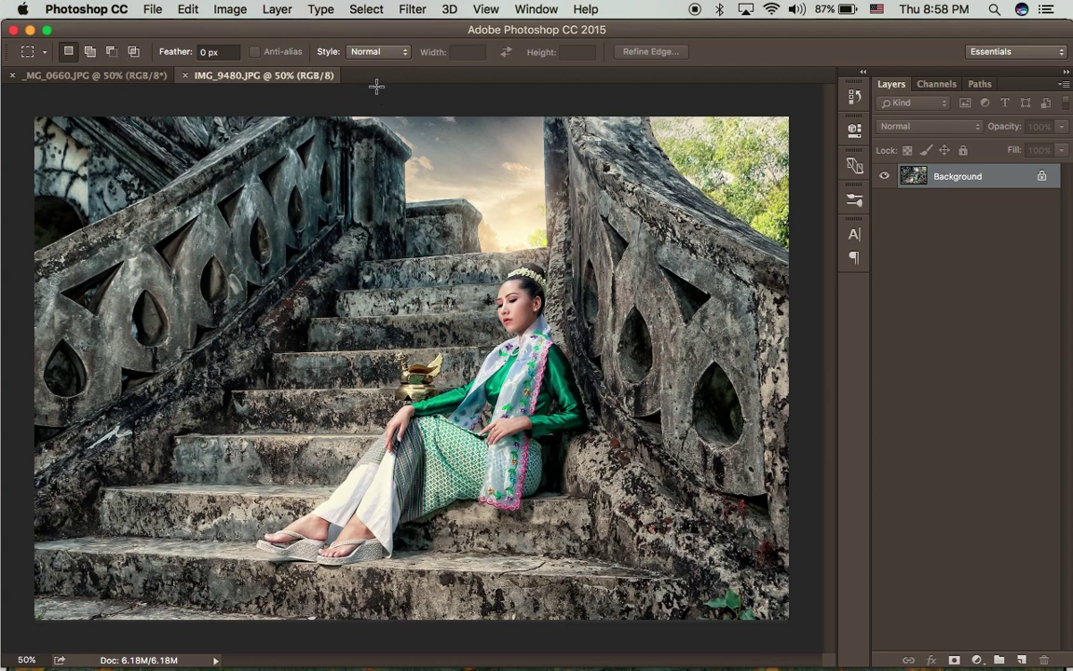
# - Launch the Nik Collection filter Color Efex Pro 4 on IMG_9480.JPG
pyautogui.click(413, 9)
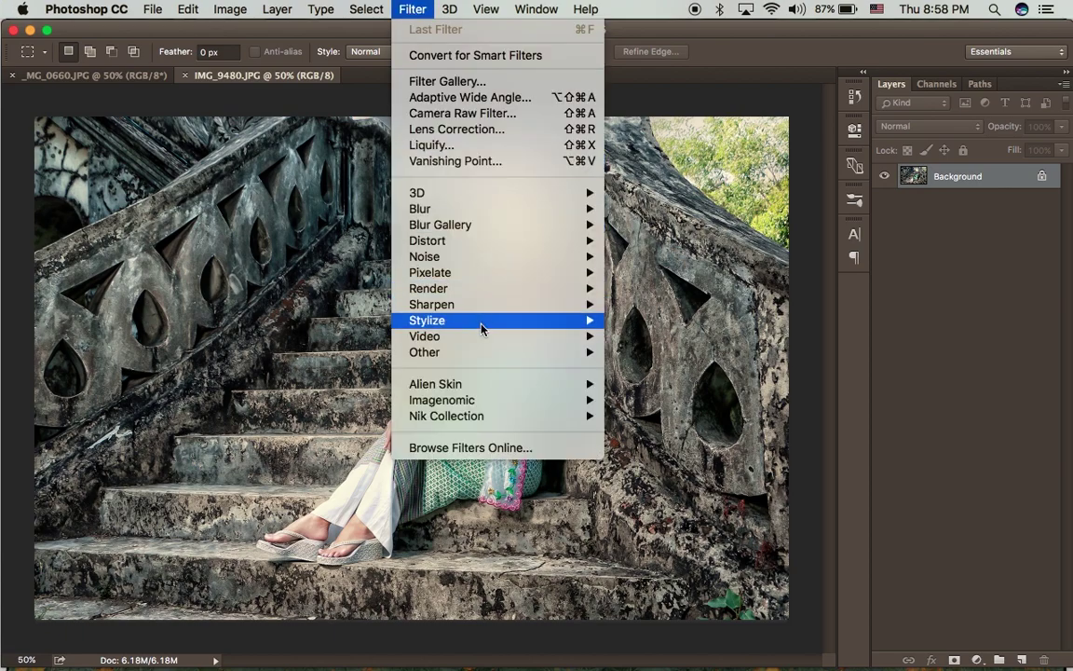
pyautogui.moveTo(491, 418)
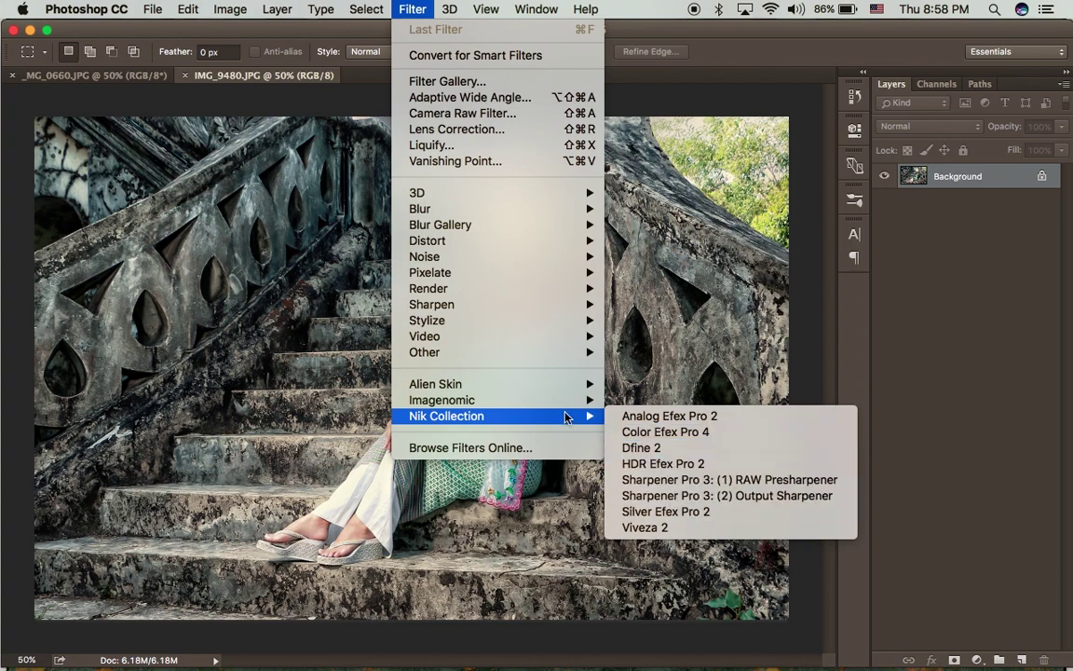
pyautogui.click(676, 434)
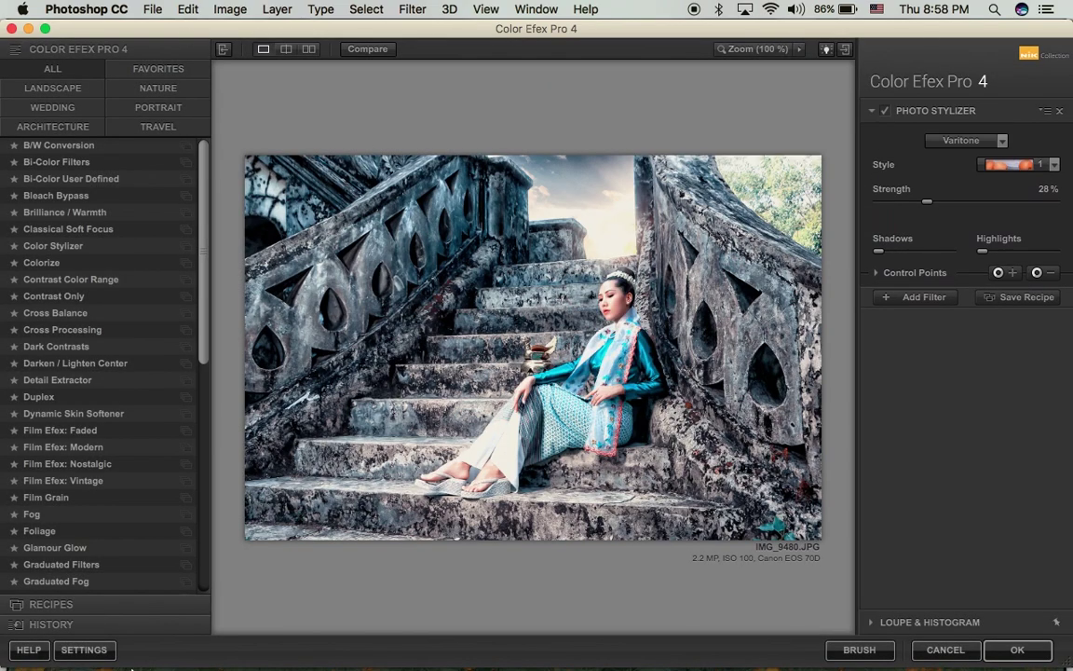
# - Apply the B/W Conversion filter with Filter Color at 114° and Brightness at 28%
pyautogui.click(70, 145)
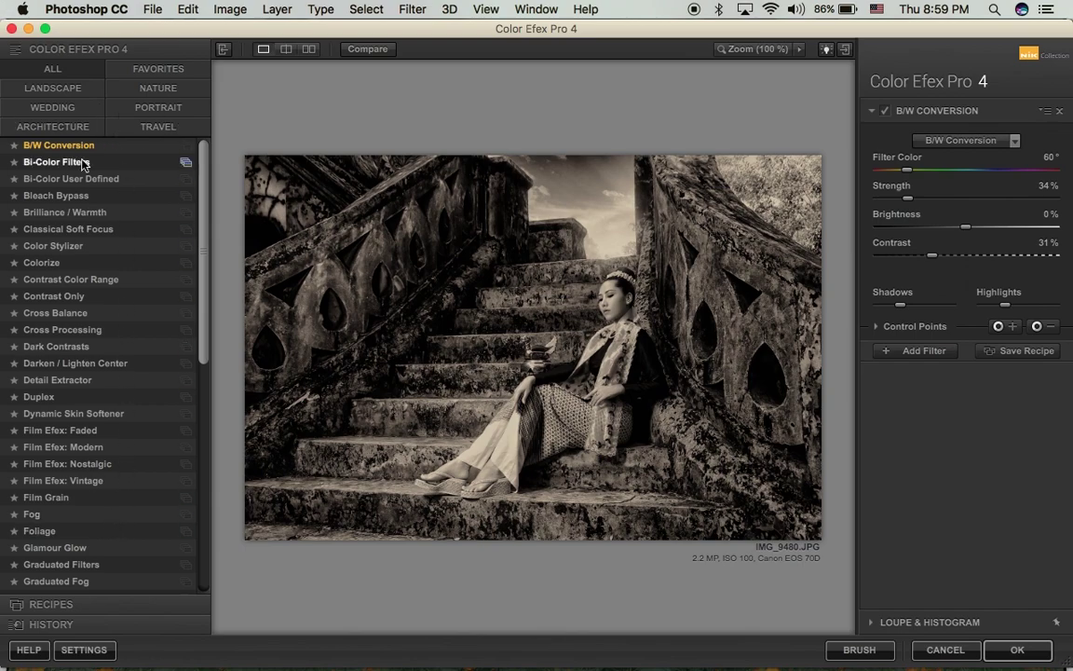
pyautogui.scroll(-15, 70, 307)
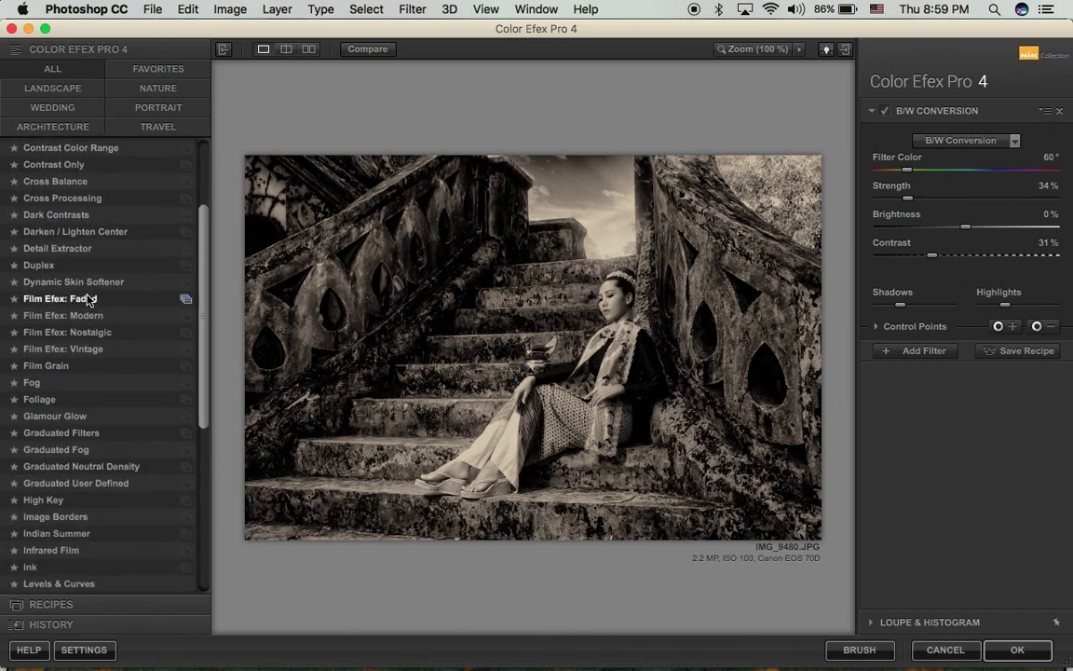
pyautogui.scroll(15, 64, 424)
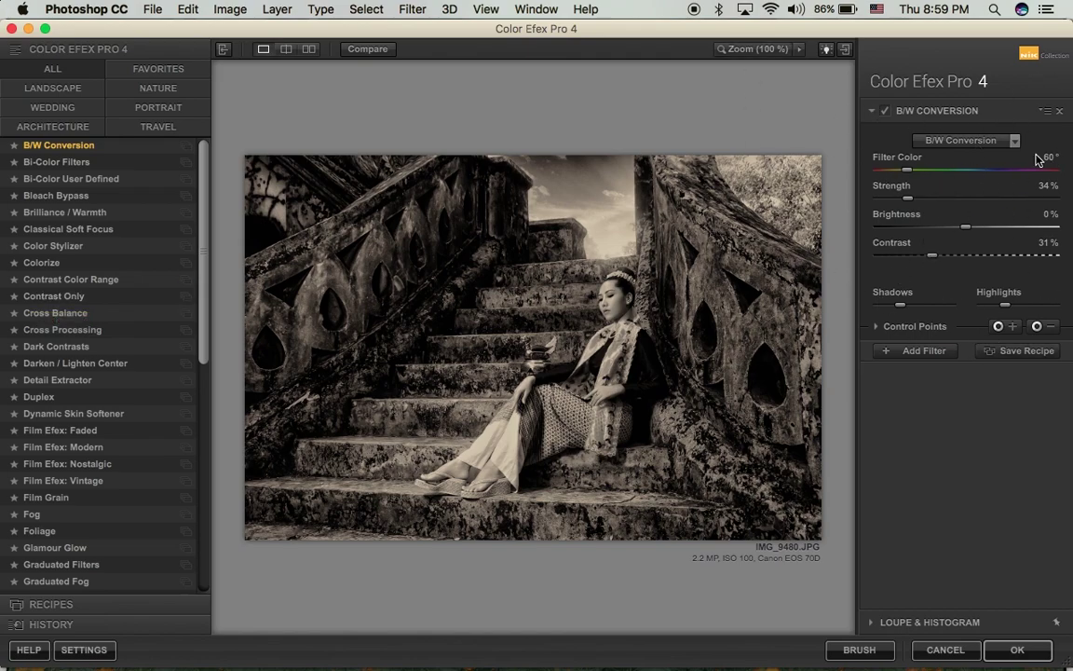
pyautogui.moveTo(906, 172); pyautogui.dragTo(934, 180)
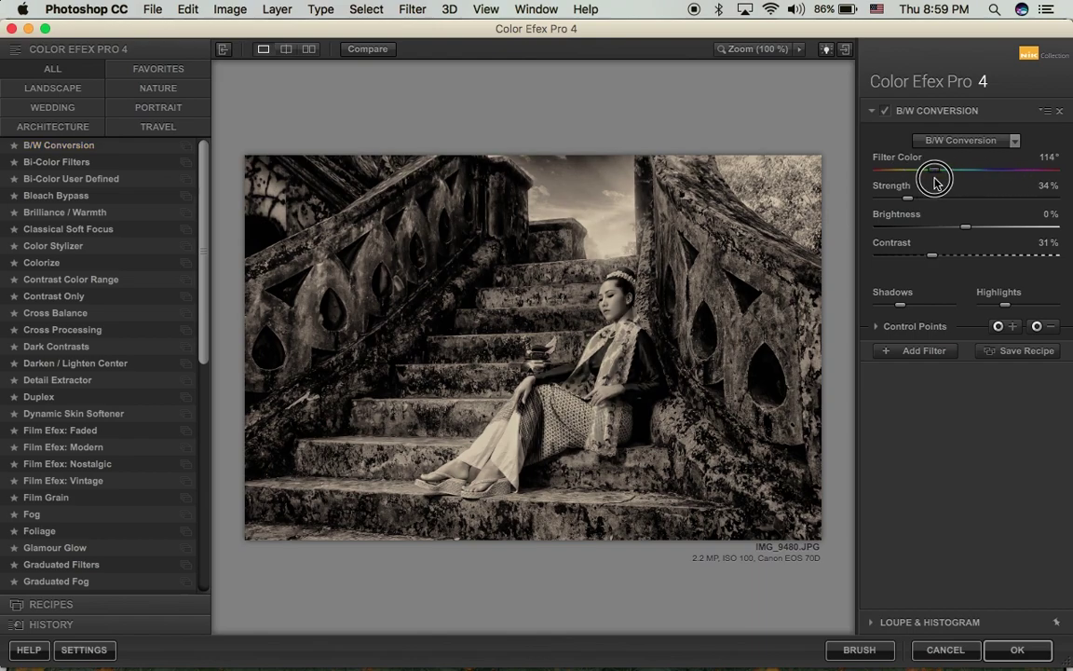
pyautogui.moveTo(968, 228); pyautogui.dragTo(994, 241)
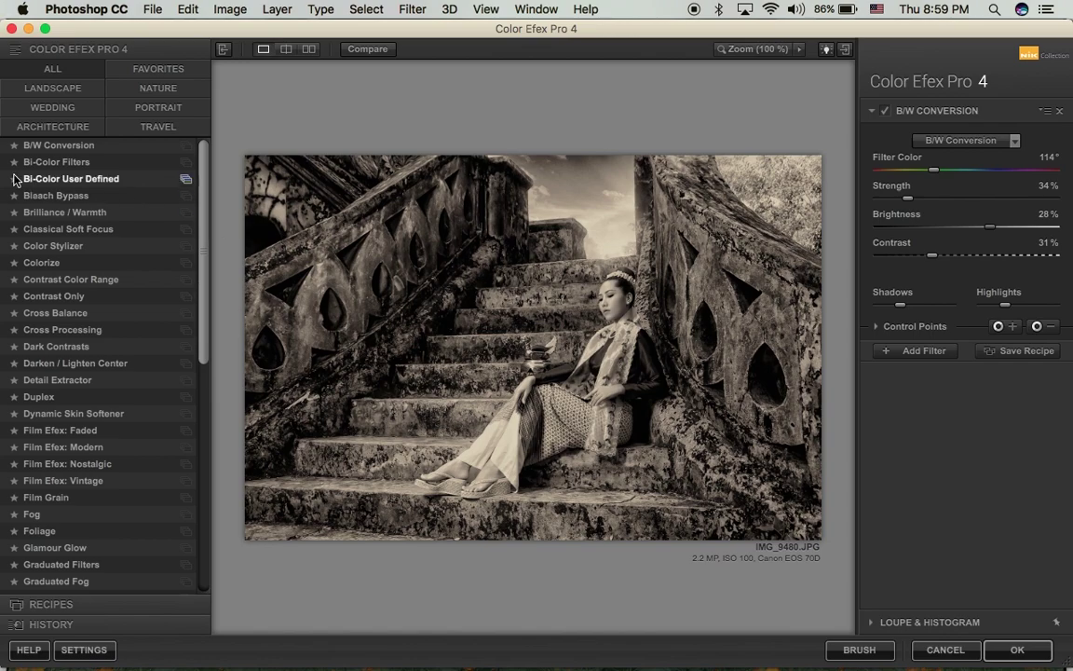
# - Try the B/W Conversion presets Soft Red, Red, Green and Tonal Enhancer on the photo, ending on Soft Red
pyautogui.click(186, 150)
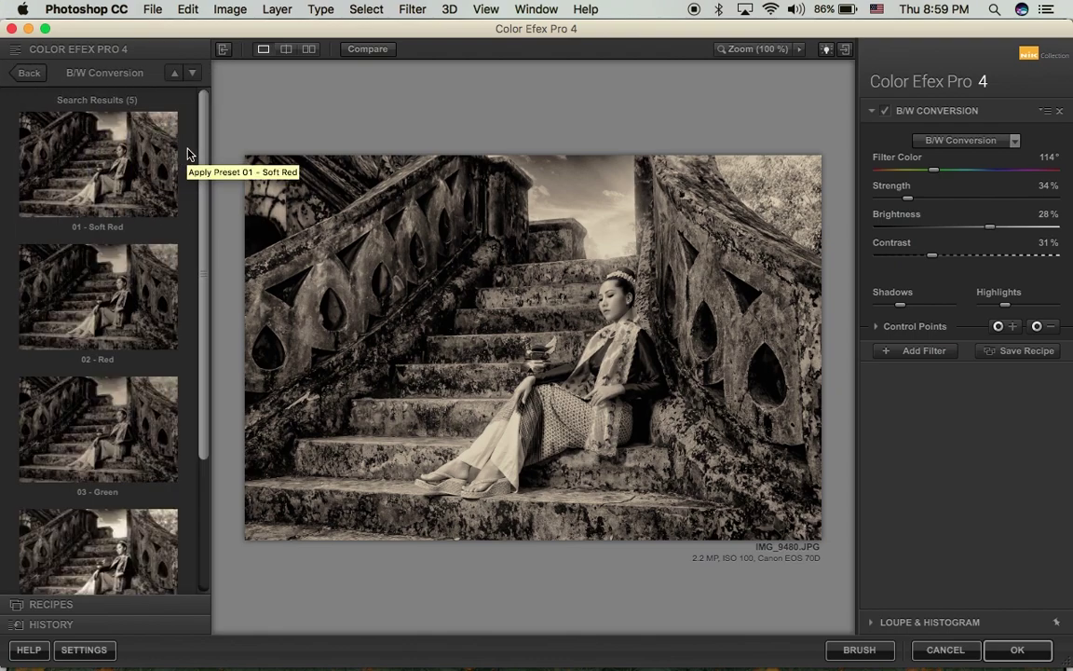
pyautogui.click(112, 171)
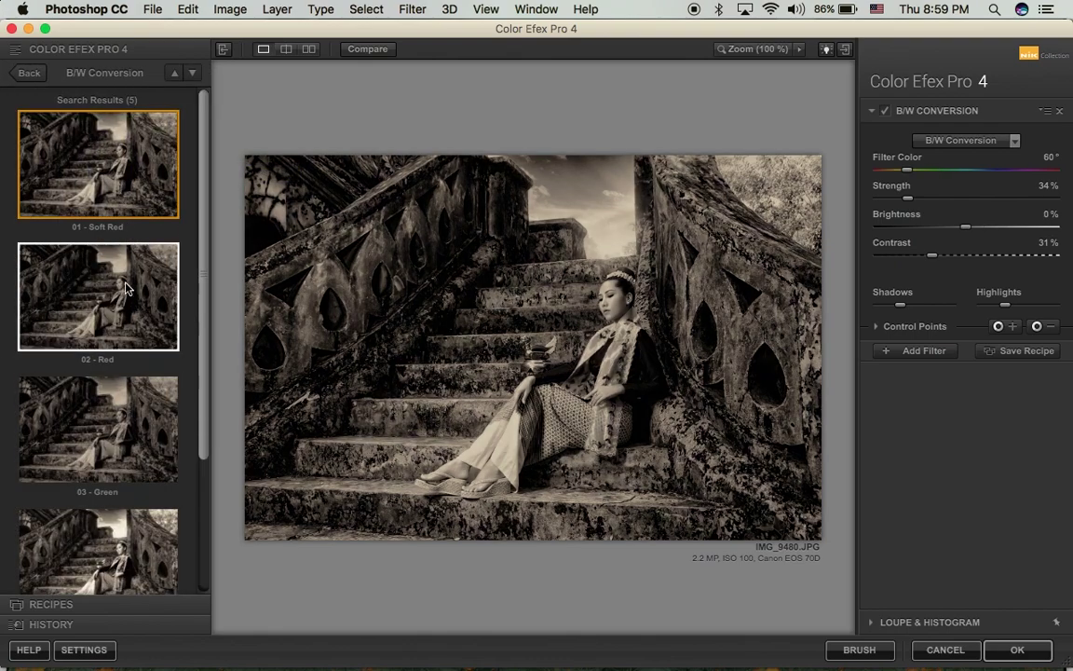
pyautogui.click(113, 271)
pyautogui.click(123, 400)
pyautogui.click(112, 521)
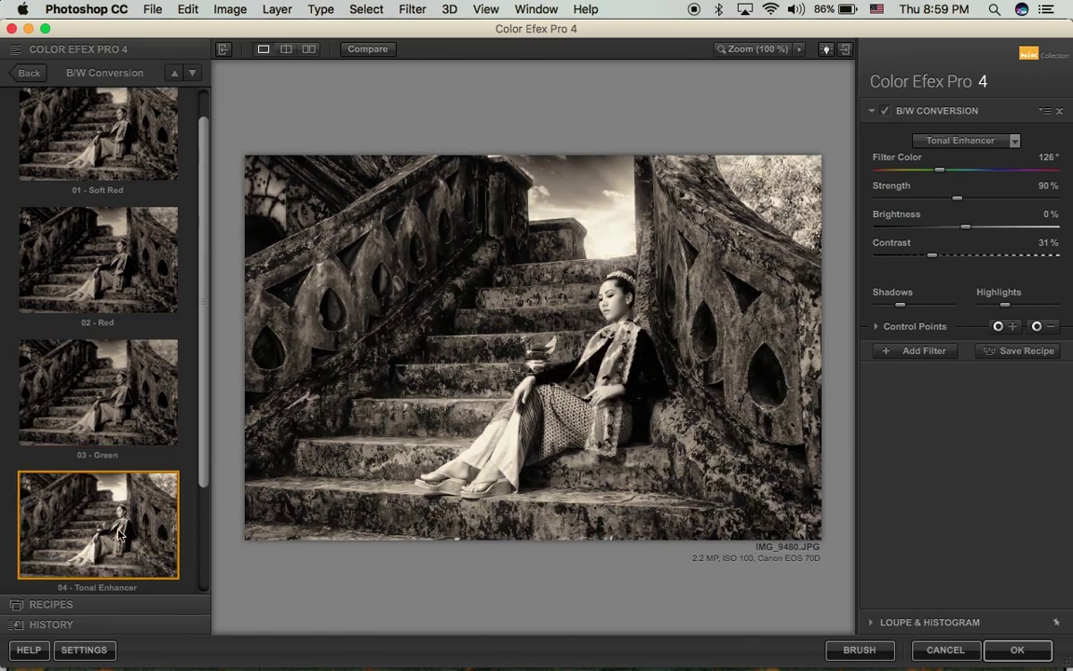
pyautogui.click(121, 148)
pyautogui.click(114, 247)
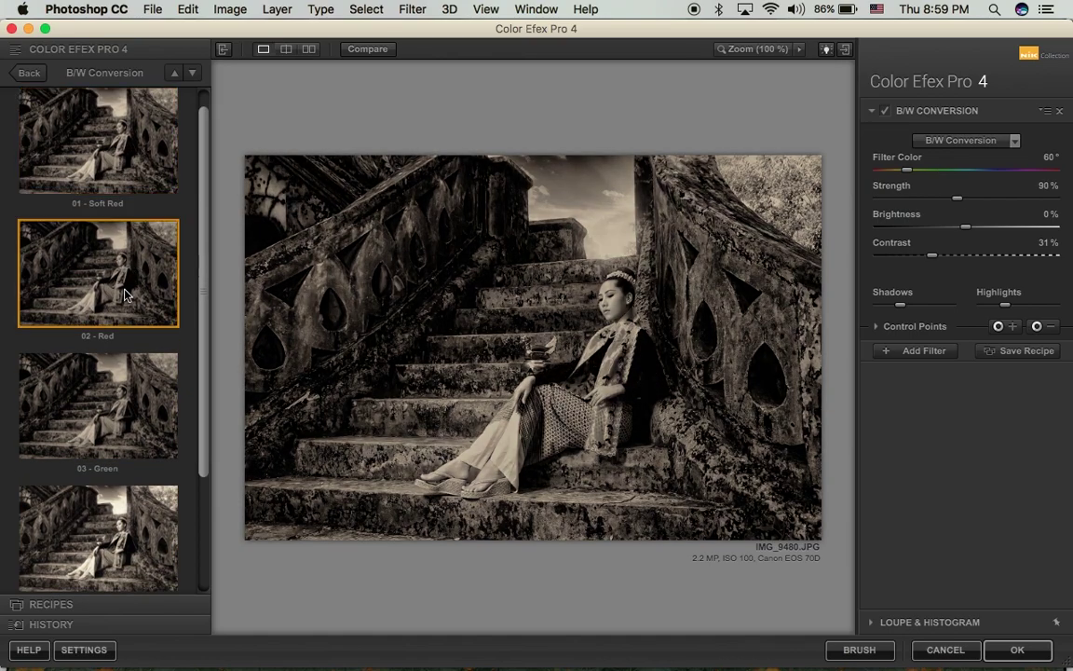
pyautogui.click(99, 377)
pyautogui.click(105, 508)
pyautogui.click(116, 225)
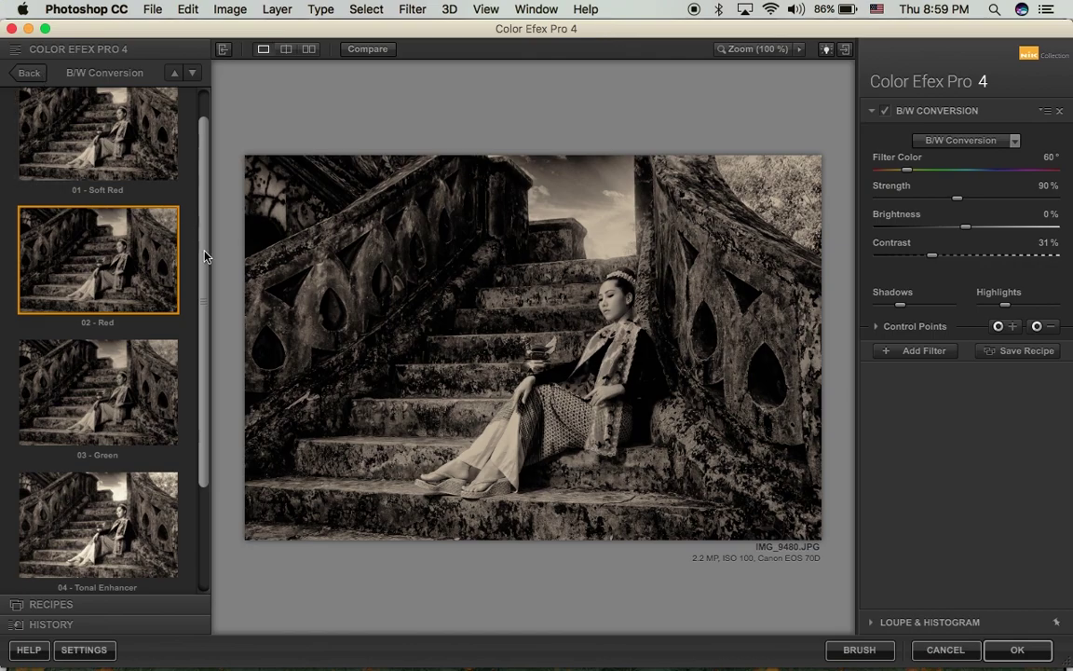
pyautogui.click(112, 125)
# - Set the B/W Conversion Brightness to 40% and return to the full filter list
pyautogui.moveTo(968, 231); pyautogui.dragTo(1001, 230)
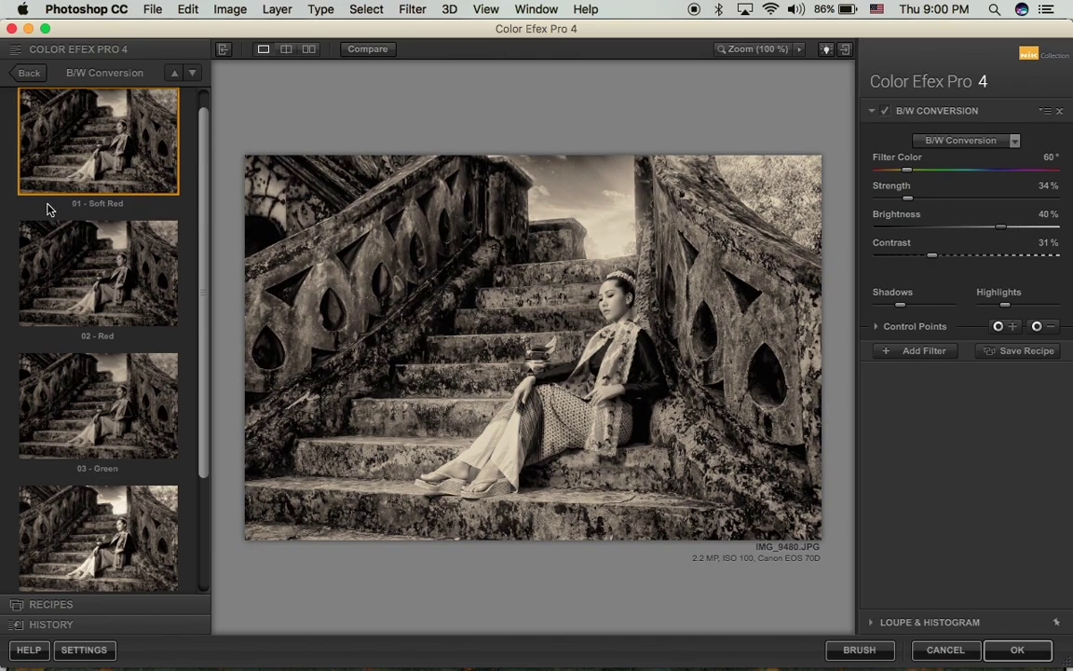
pyautogui.scroll(-3, 48, 206)
pyautogui.scroll(2, 60, 190)
pyautogui.click(29, 73)
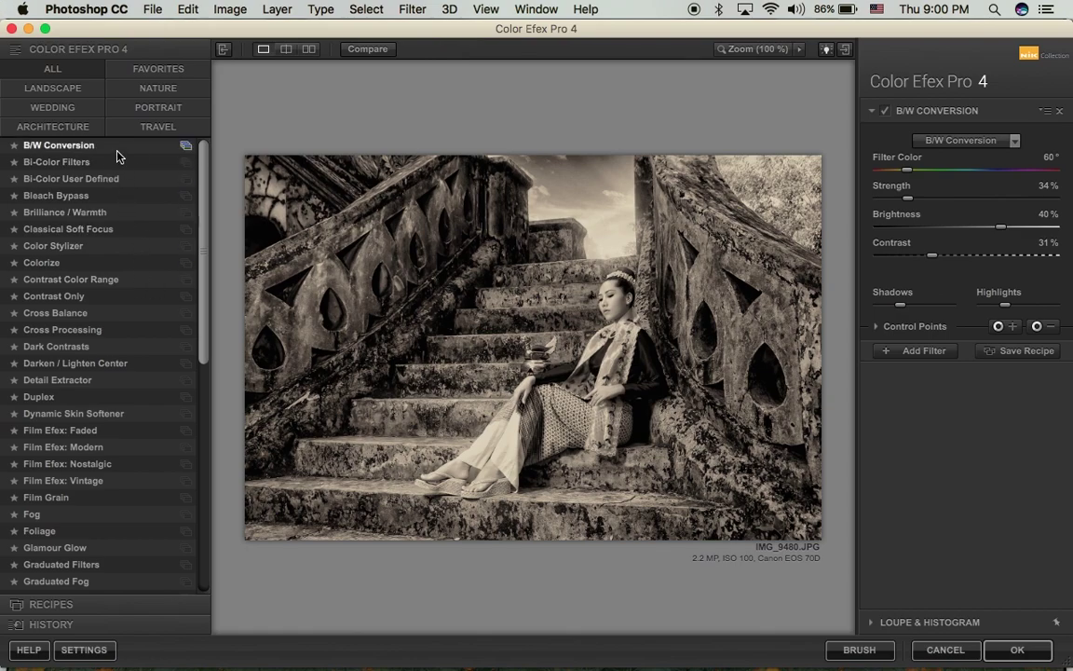
# - Apply the Cross Processing filter and preview its film methods, keeping B02
pyautogui.click(112, 332)
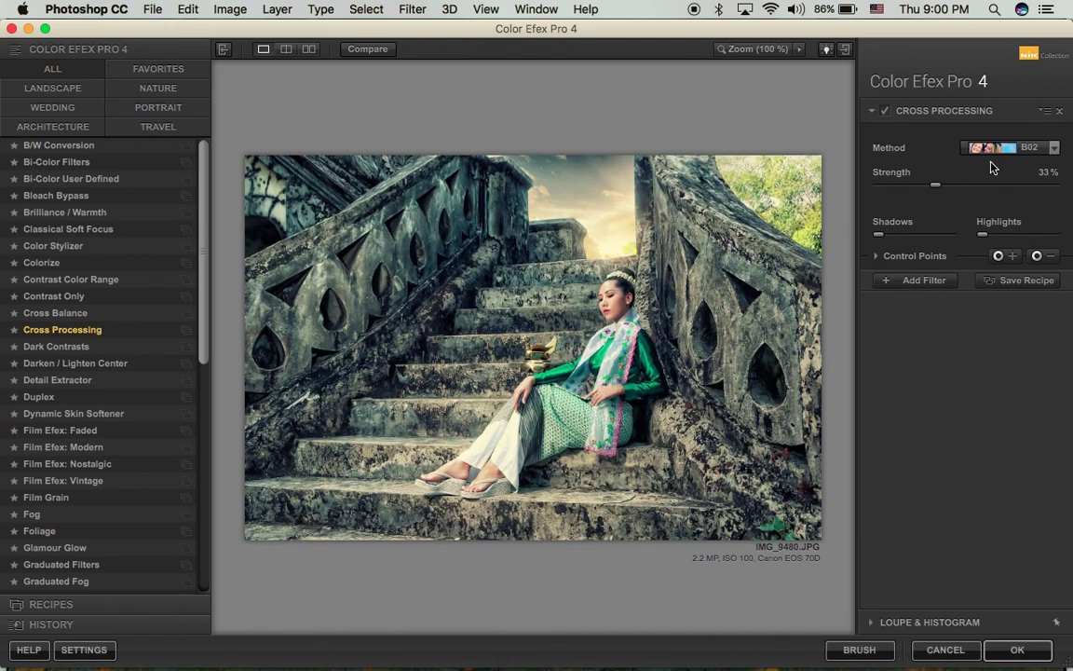
pyautogui.click(977, 158)
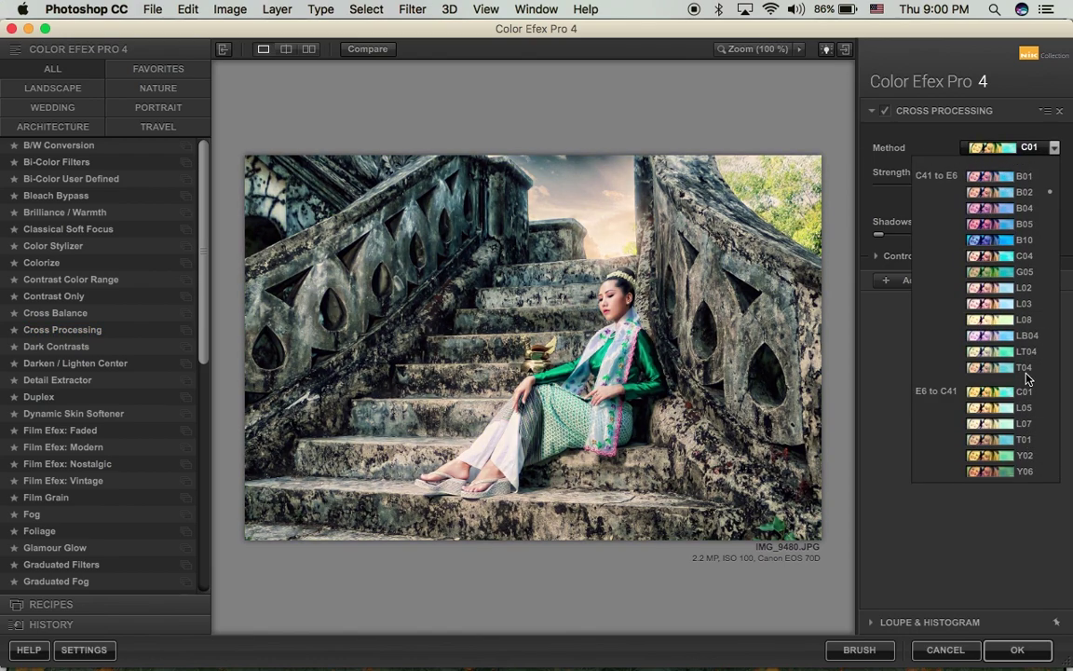
pyautogui.click(915, 508)
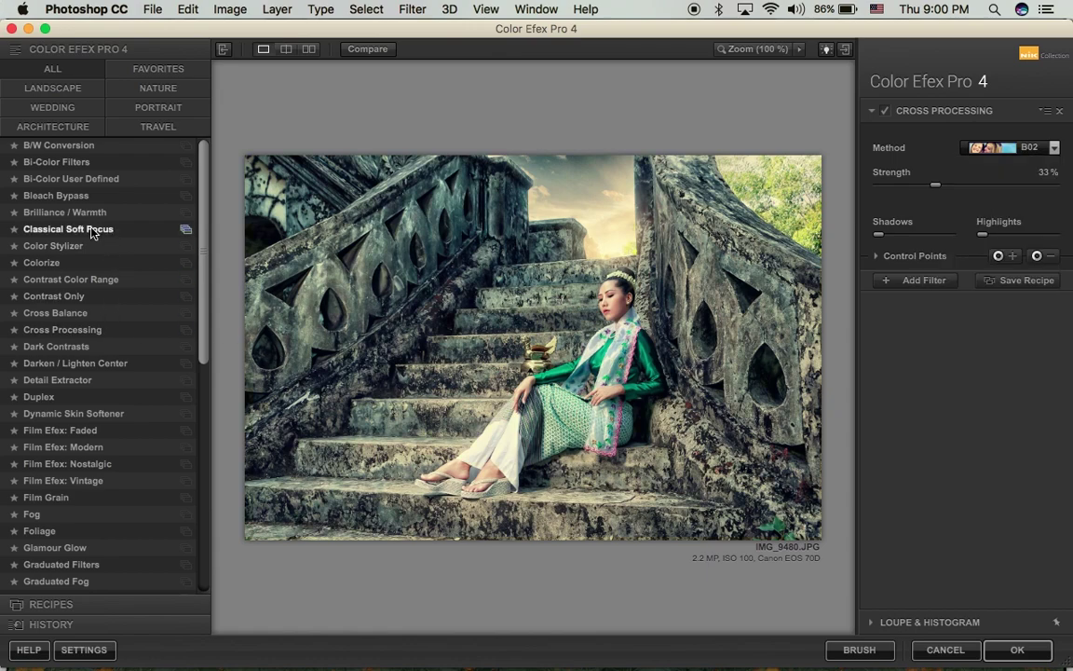
# - Apply the Glamour Glow filter to the photo
pyautogui.scroll(-3, 121, 424)
pyautogui.scroll(-5, 149, 479)
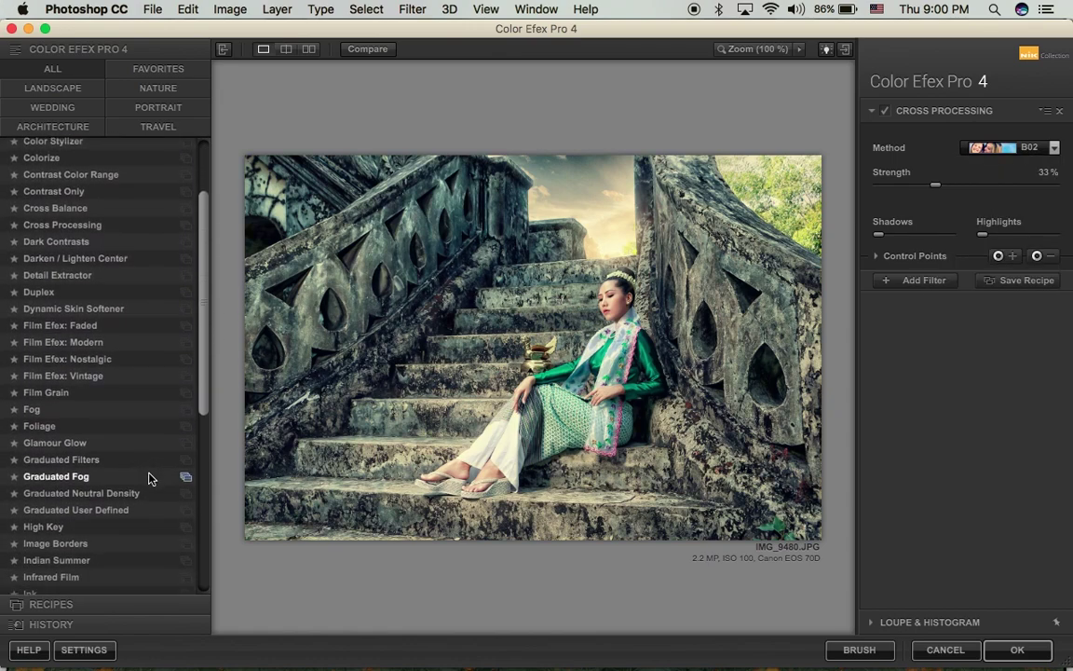
pyautogui.click(75, 406)
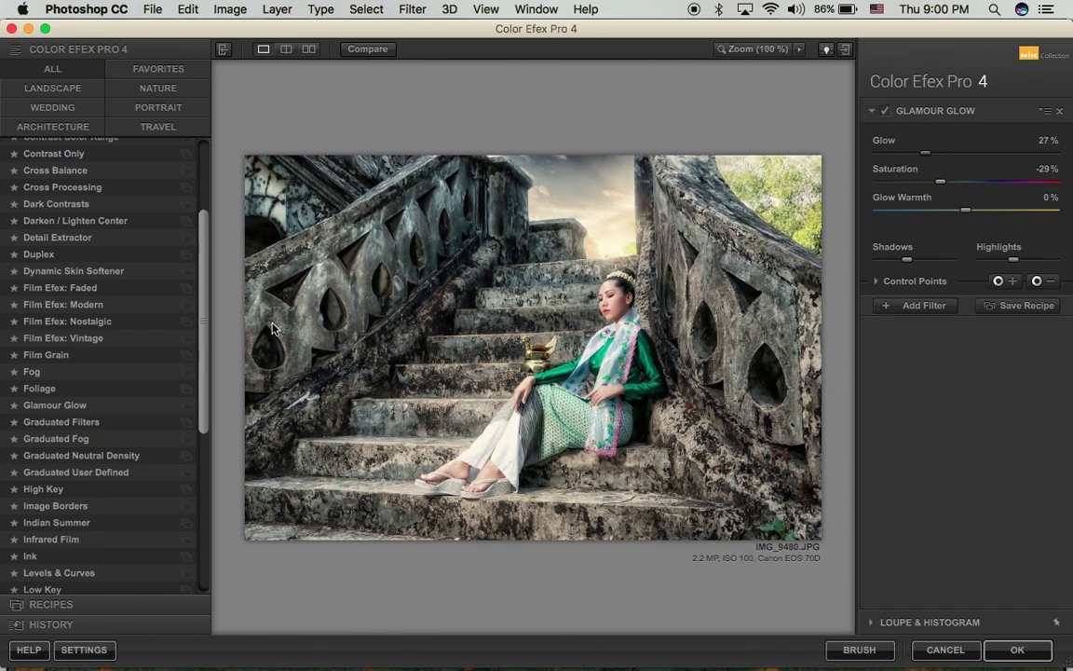
# - Try the Graduated Filters presets Olive, Coffee and Blue, set the Color Set to Coffee 1, and return to the full filter list
pyautogui.scroll(-8, 139, 476)
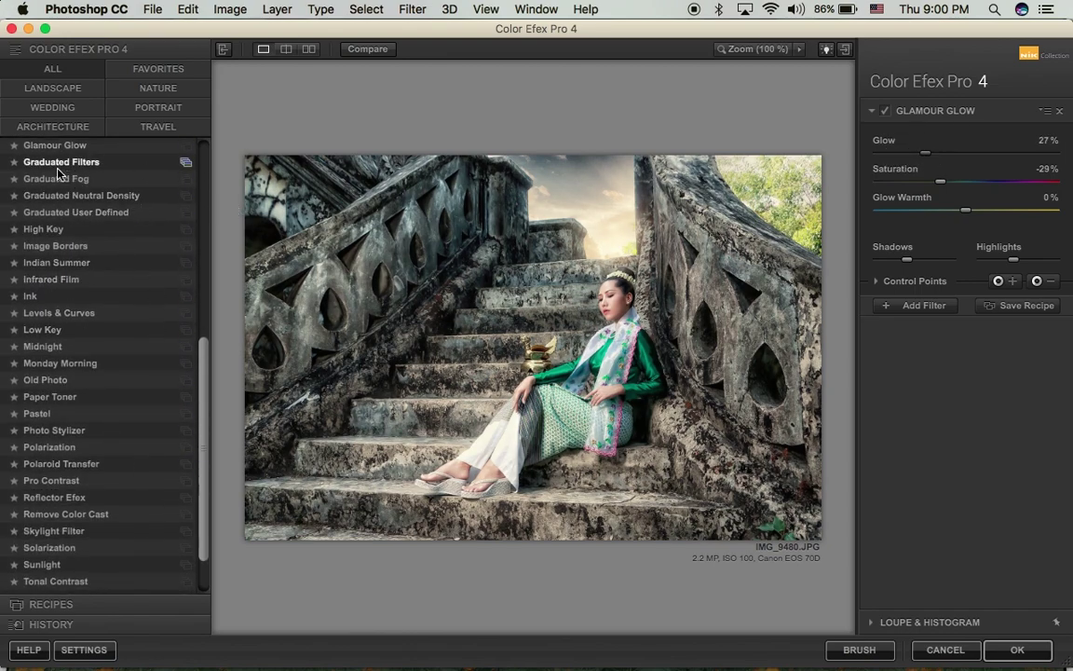
pyautogui.click(183, 163)
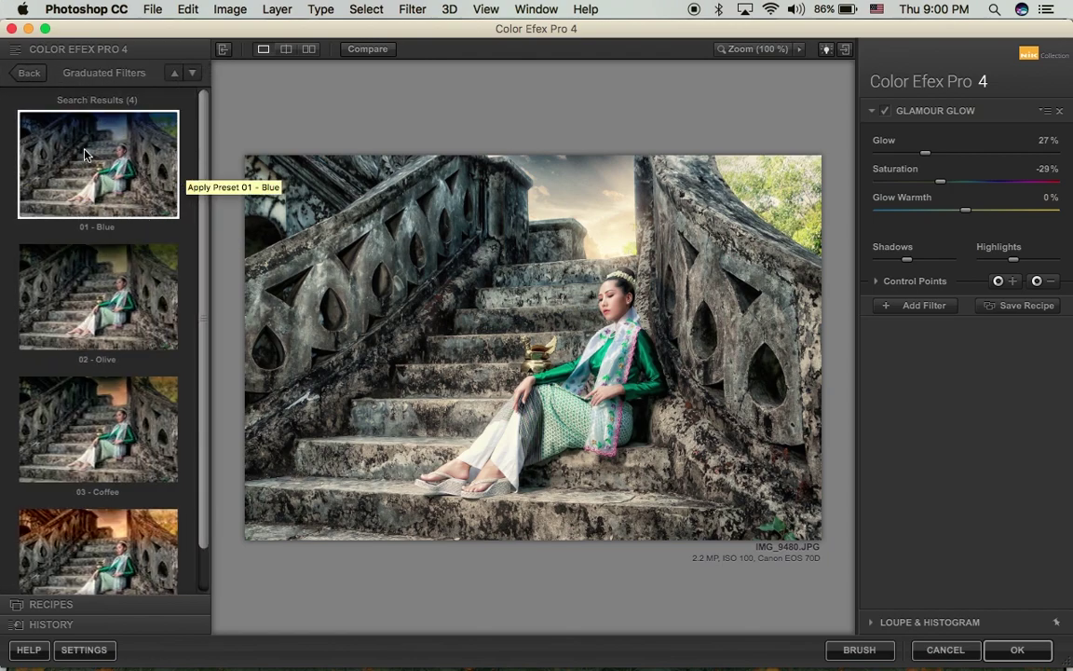
pyautogui.click(83, 265)
pyautogui.click(88, 419)
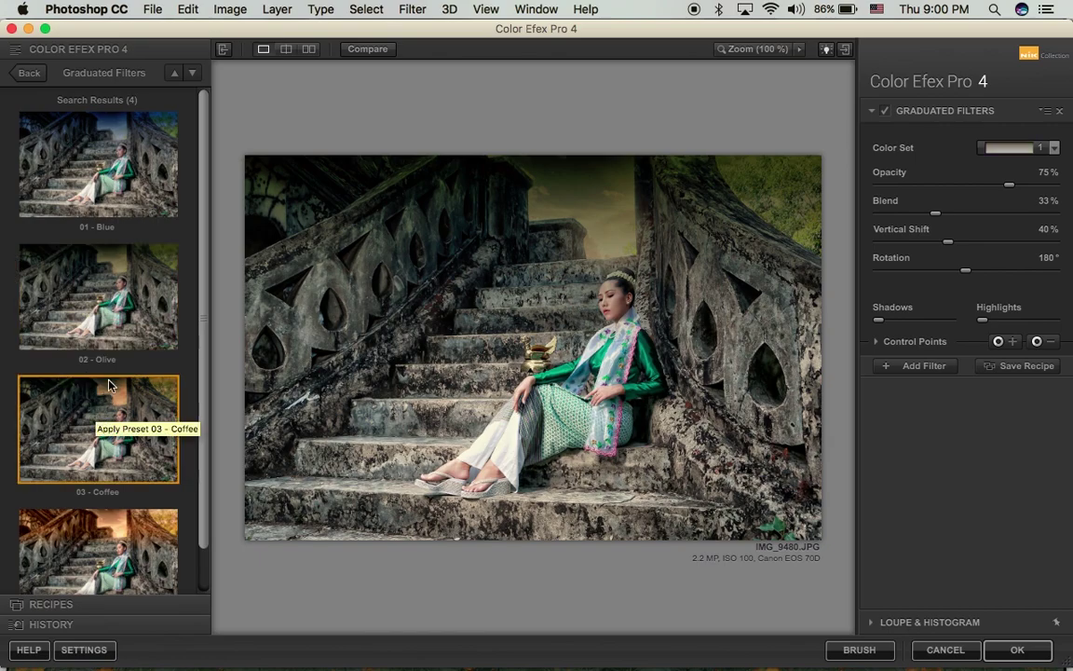
pyautogui.click(93, 172)
pyautogui.click(1017, 148)
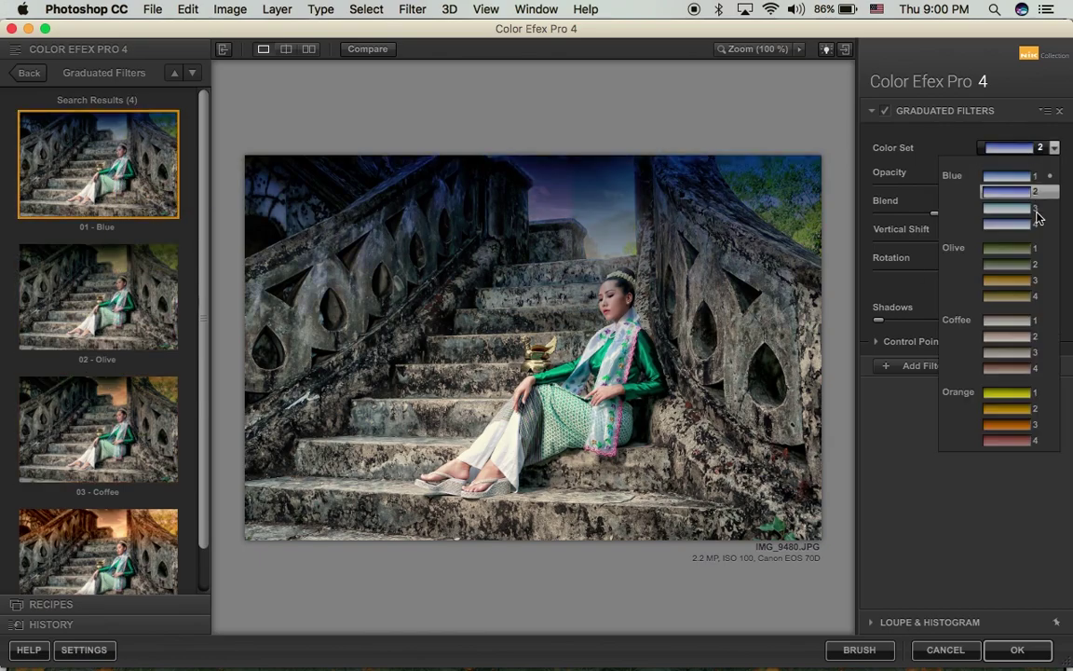
pyautogui.click(1024, 321)
pyautogui.click(19, 73)
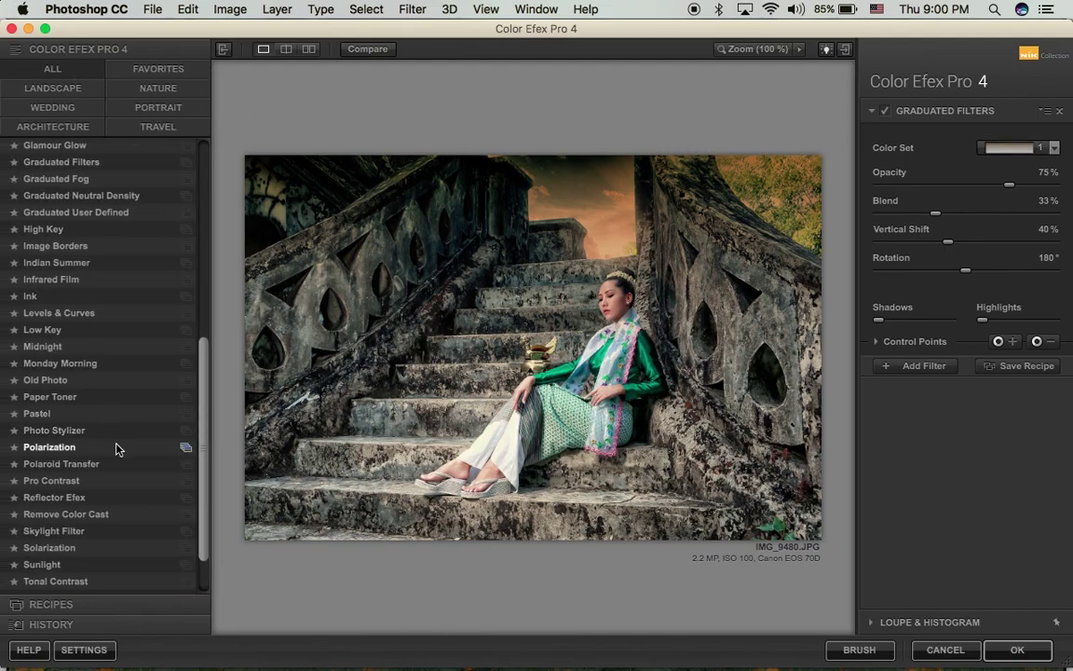
# - Apply the Old Photo filter and set its Style to 6
pyautogui.click(70, 379)
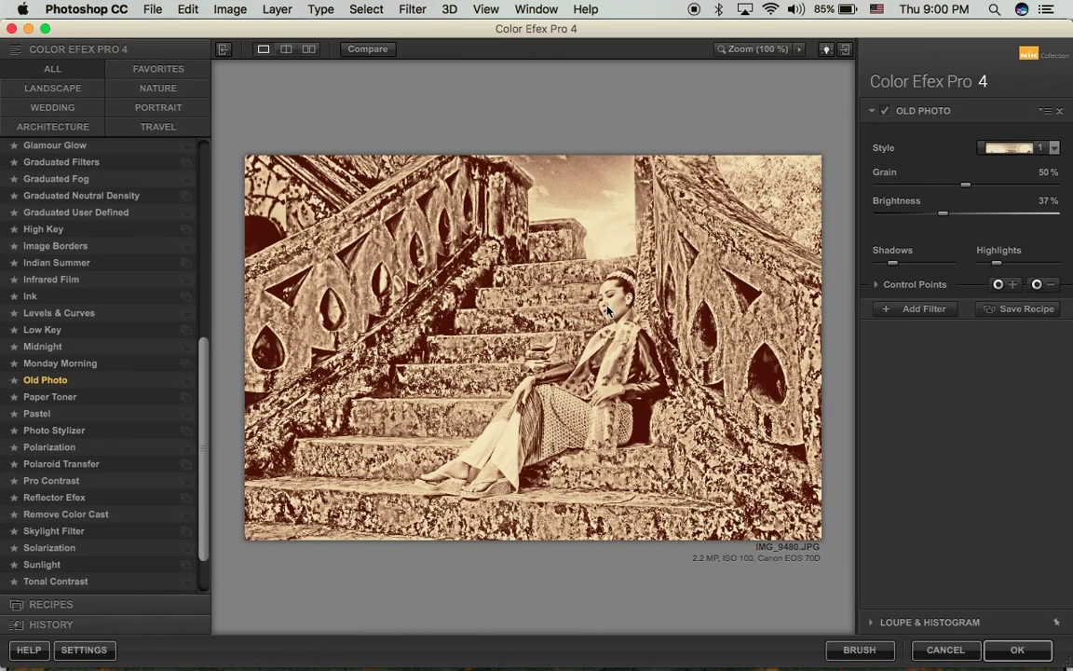
pyautogui.click(1034, 147)
pyautogui.click(1017, 255)
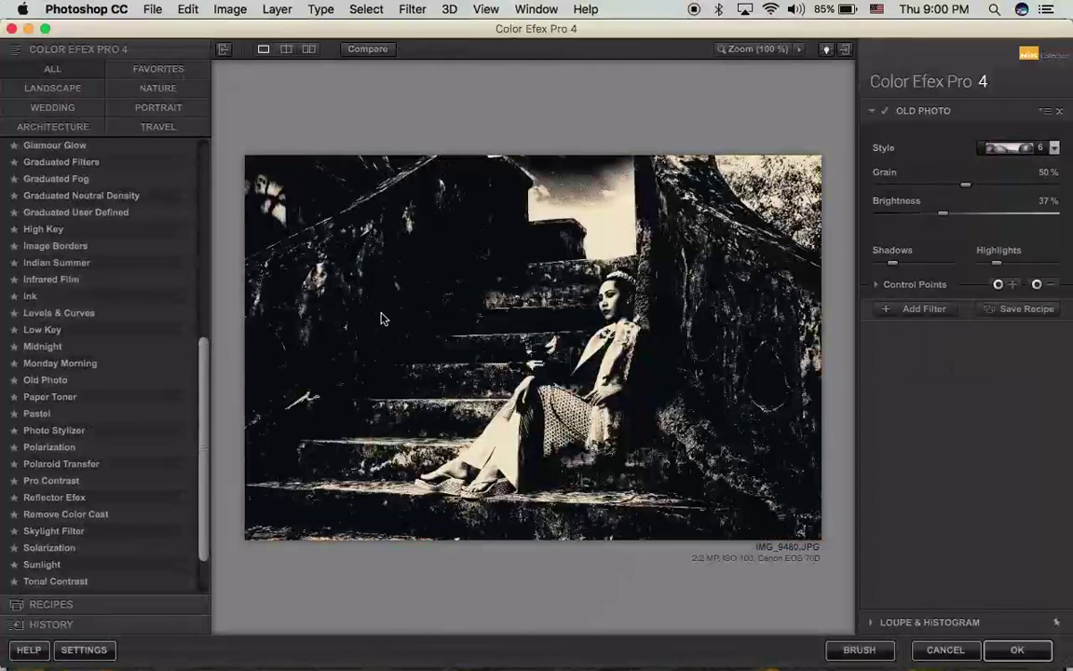
# - Apply the Ink filter and set its Color Set to 3
pyautogui.click(83, 295)
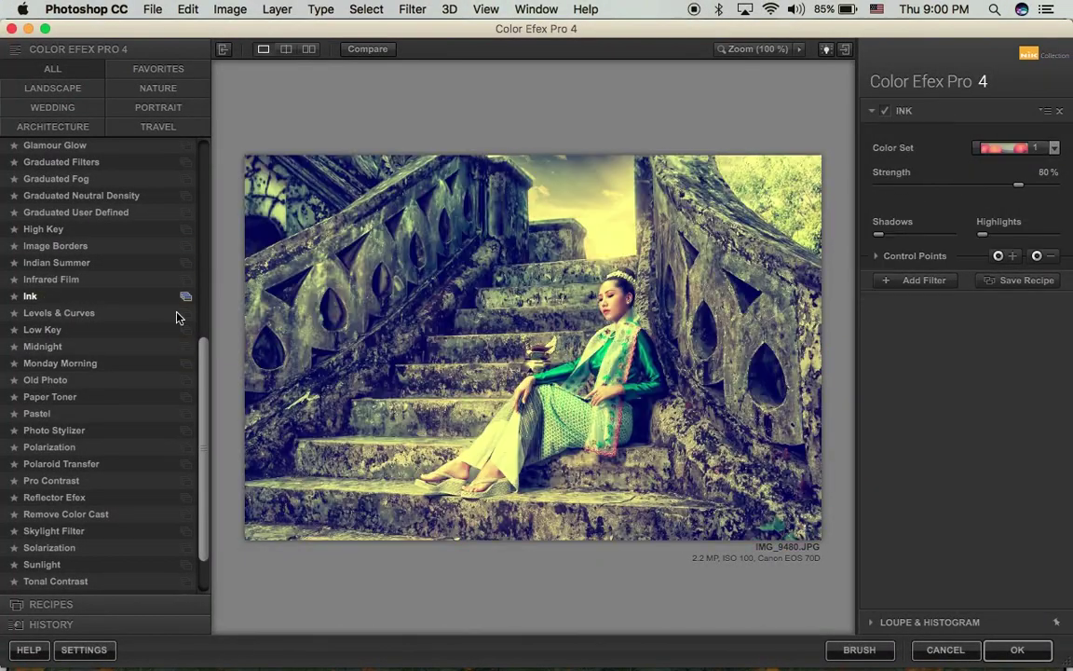
pyautogui.click(1002, 147)
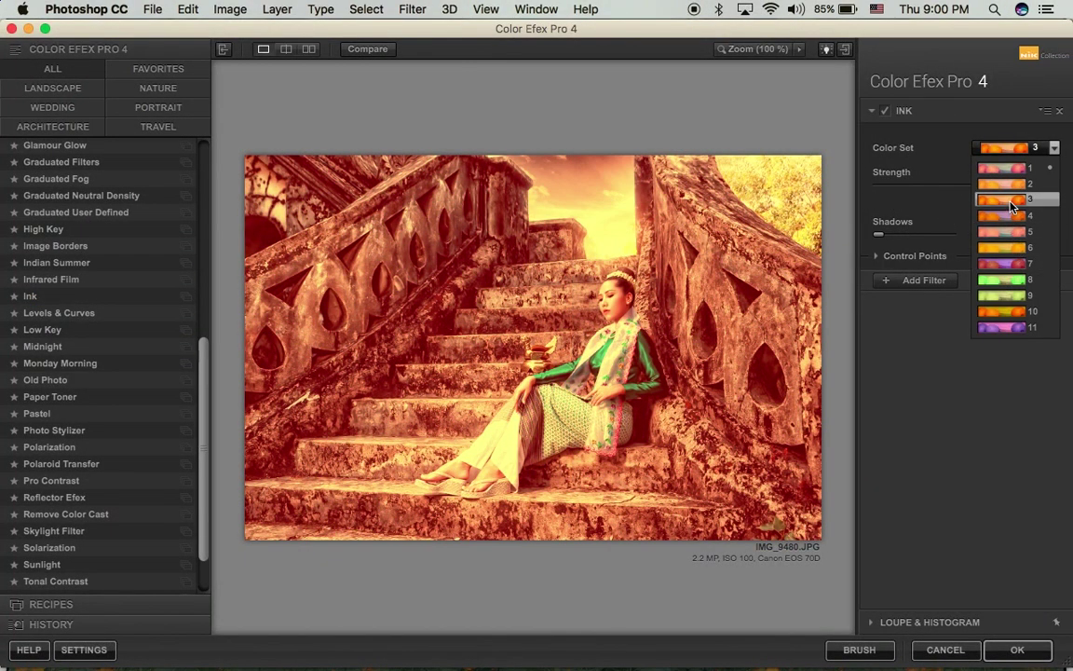
pyautogui.click(1012, 203)
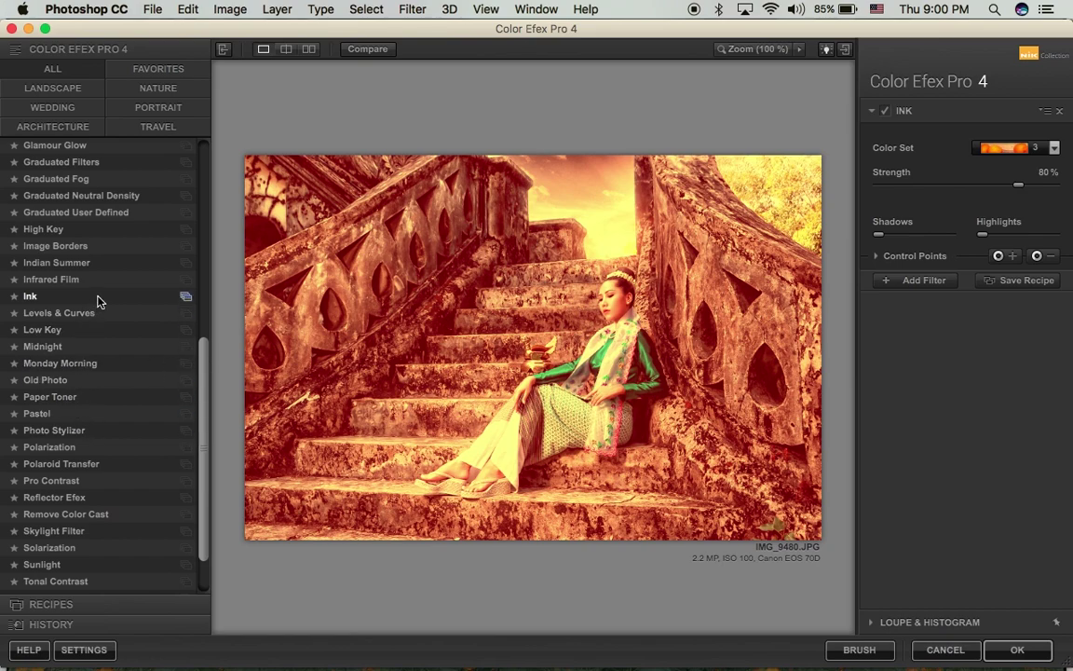
# - Show the Image Borders presets and try Type 1, Type 5 and Type 12 on the photo
pyautogui.scroll(-1, 66, 261)
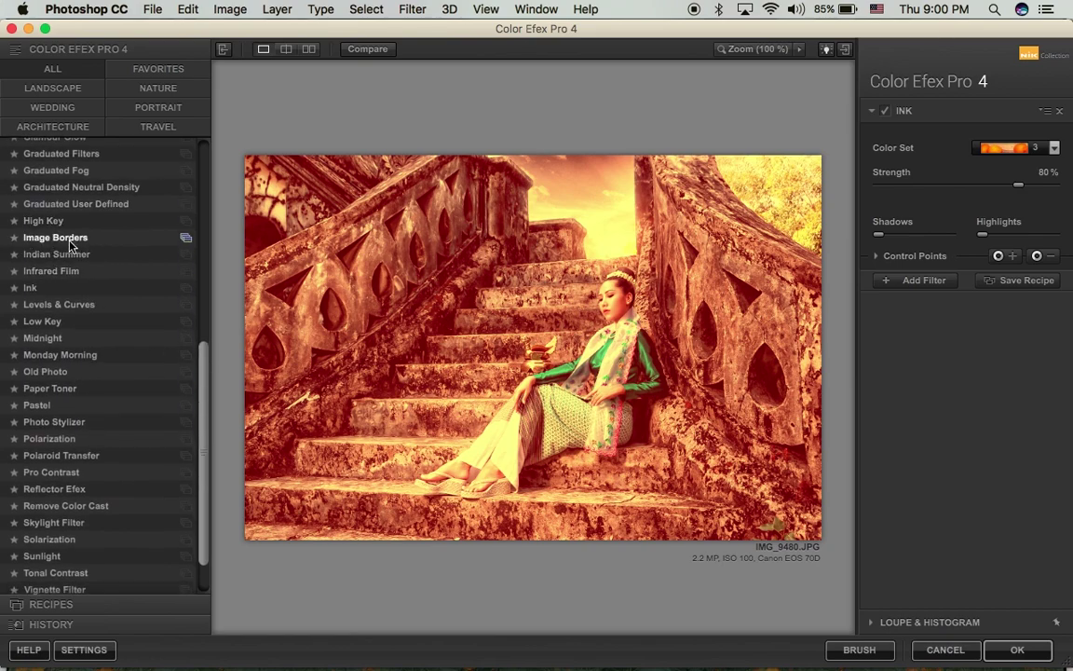
pyautogui.click(185, 238)
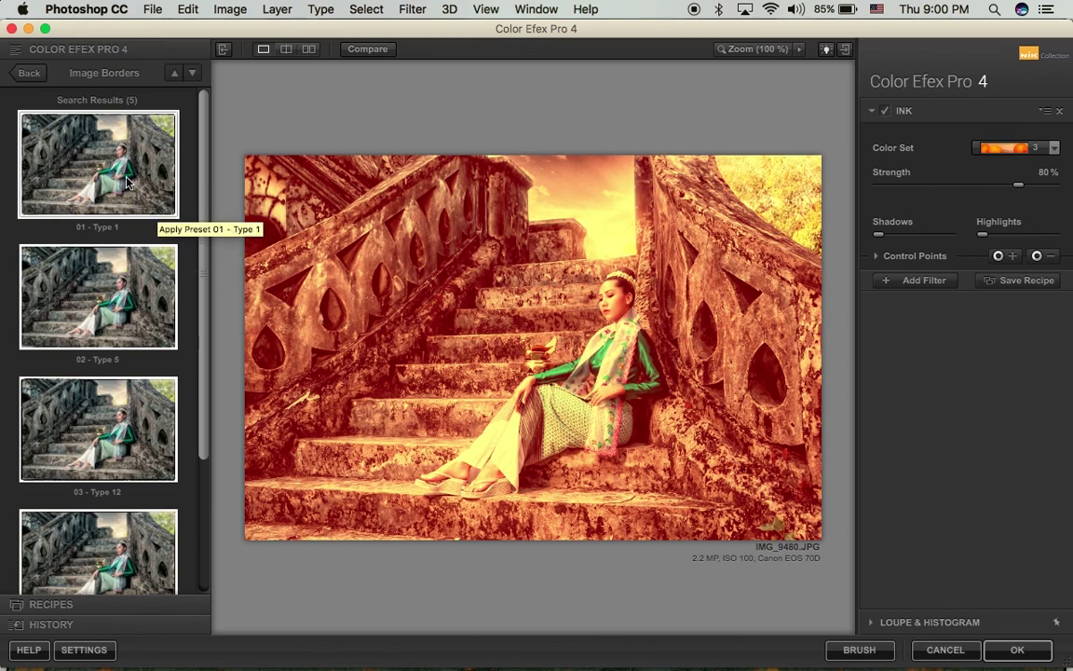
pyautogui.click(126, 183)
pyautogui.click(102, 317)
pyautogui.click(89, 419)
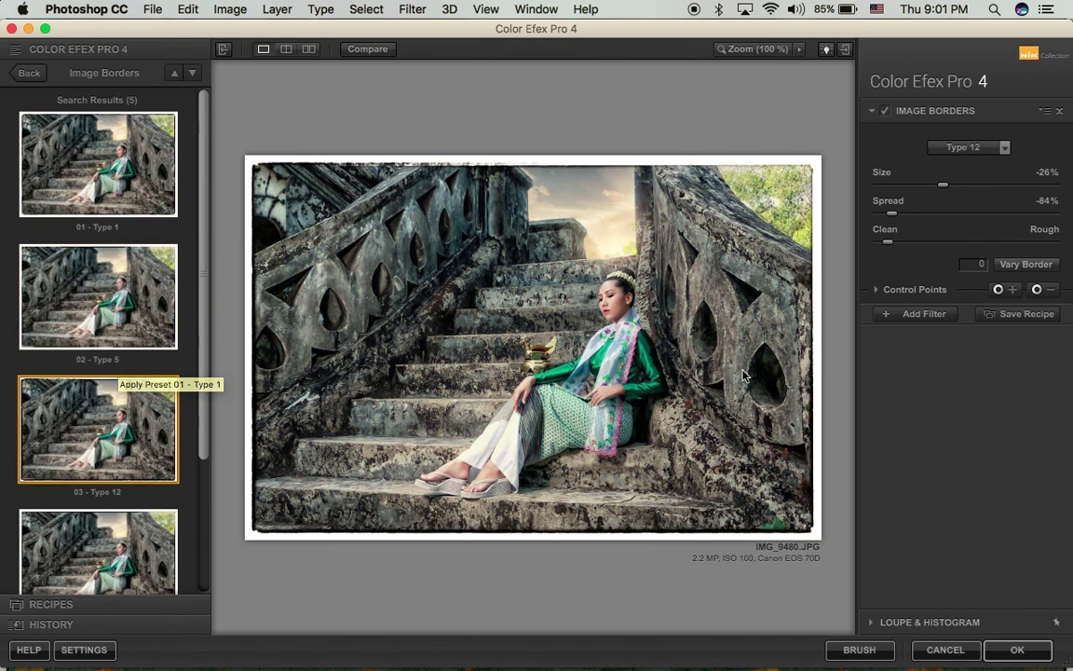
# - Change the image border to Type 13 and increase its Size
pyautogui.click(965, 146)
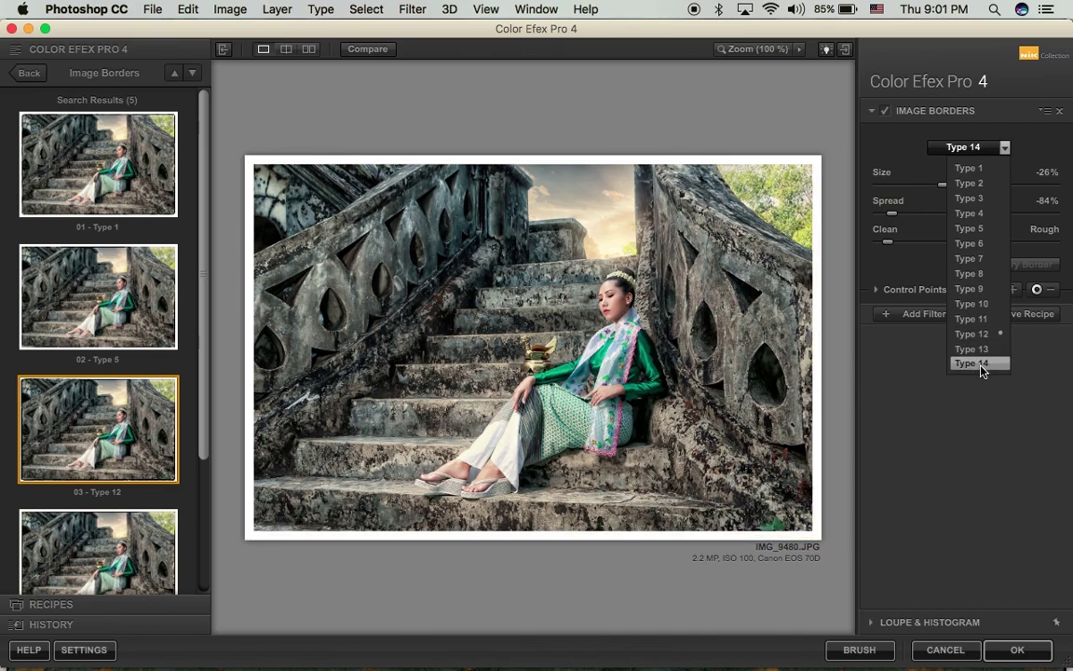
pyautogui.click(978, 349)
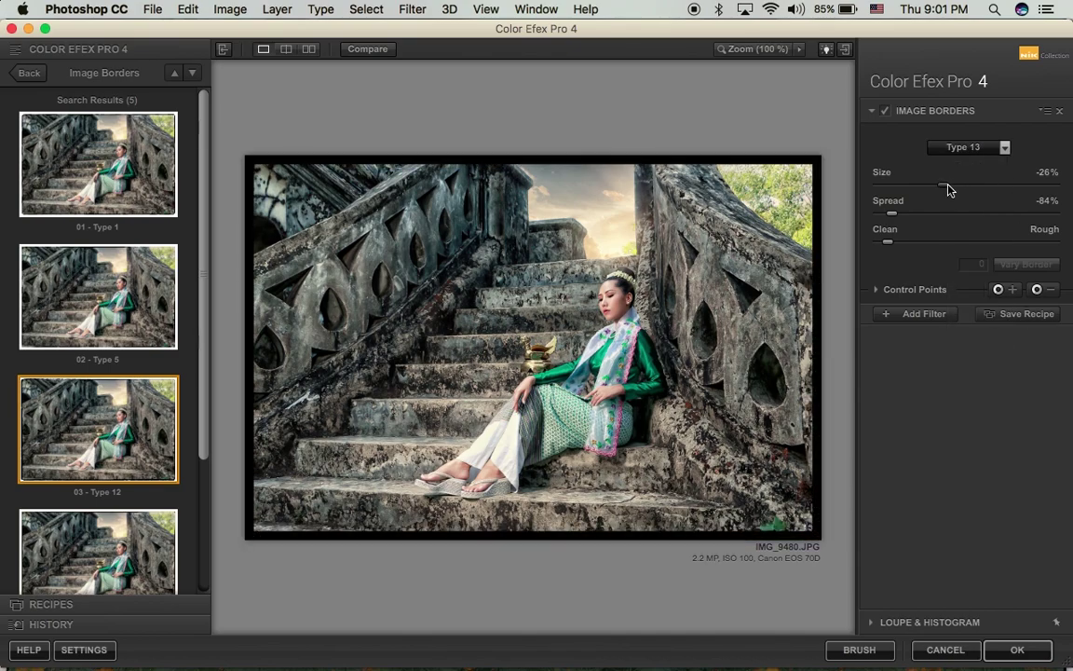
pyautogui.moveTo(944, 191); pyautogui.dragTo(986, 190)
# - Compare the Image Borders presets Type 1, Type 5 and Type 12 once more, ending on Type 12
pyautogui.click(124, 163)
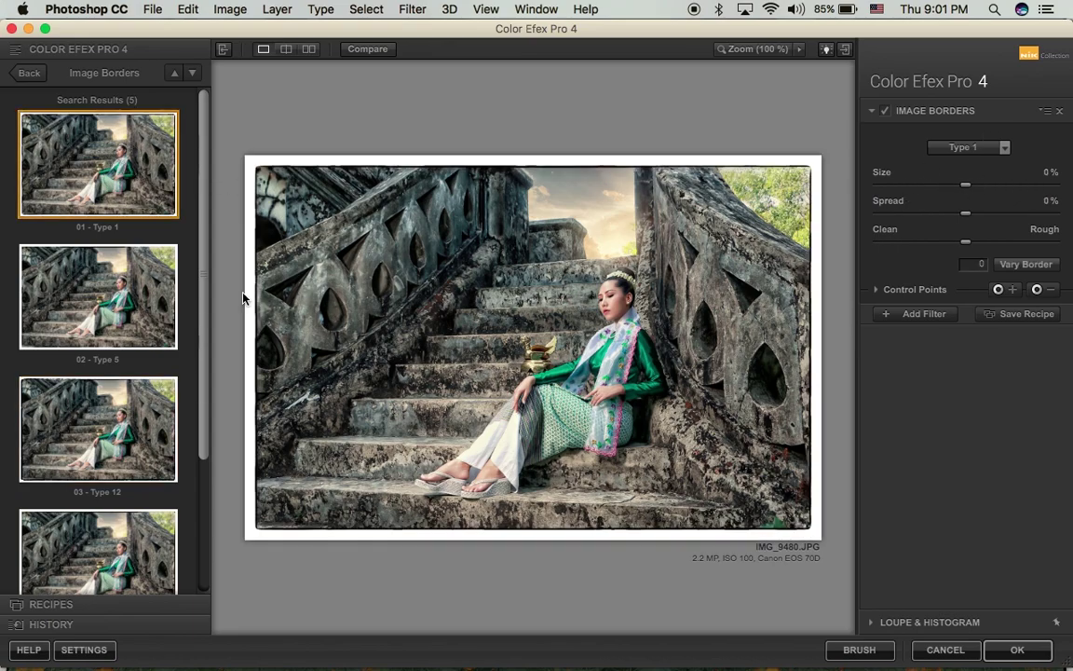
pyautogui.press('Down')
pyautogui.moveTo(943, 184); pyautogui.dragTo(921, 187)
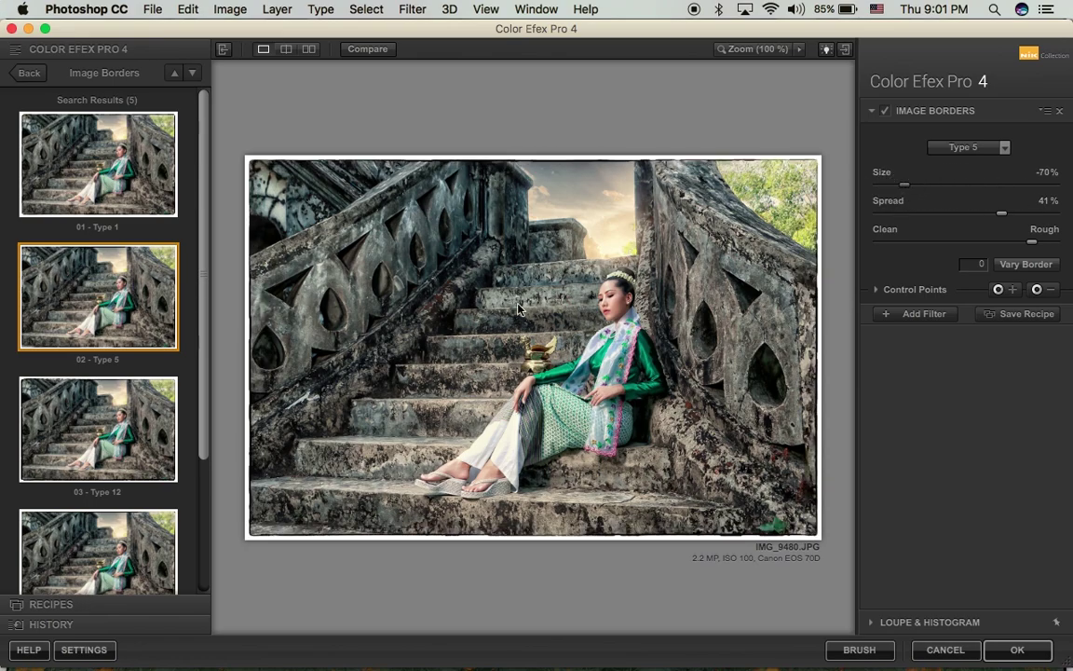
pyautogui.click(129, 445)
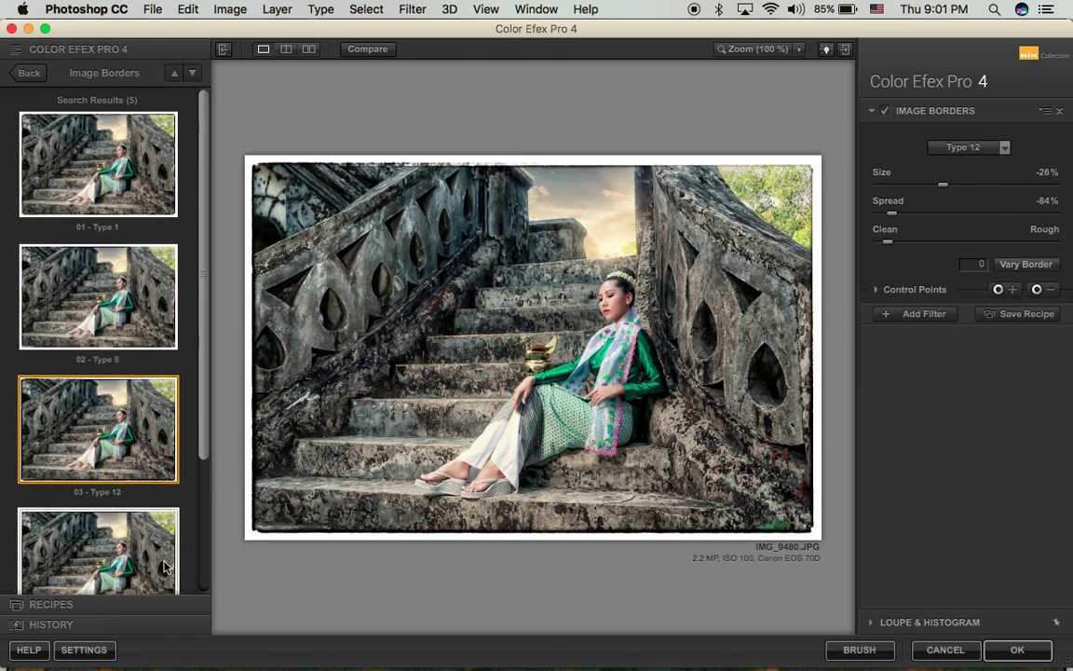
# - Choose the Type 10 border preset, set its Size to -57%, and apply the filter to the Photoshop document
pyautogui.press('Down')
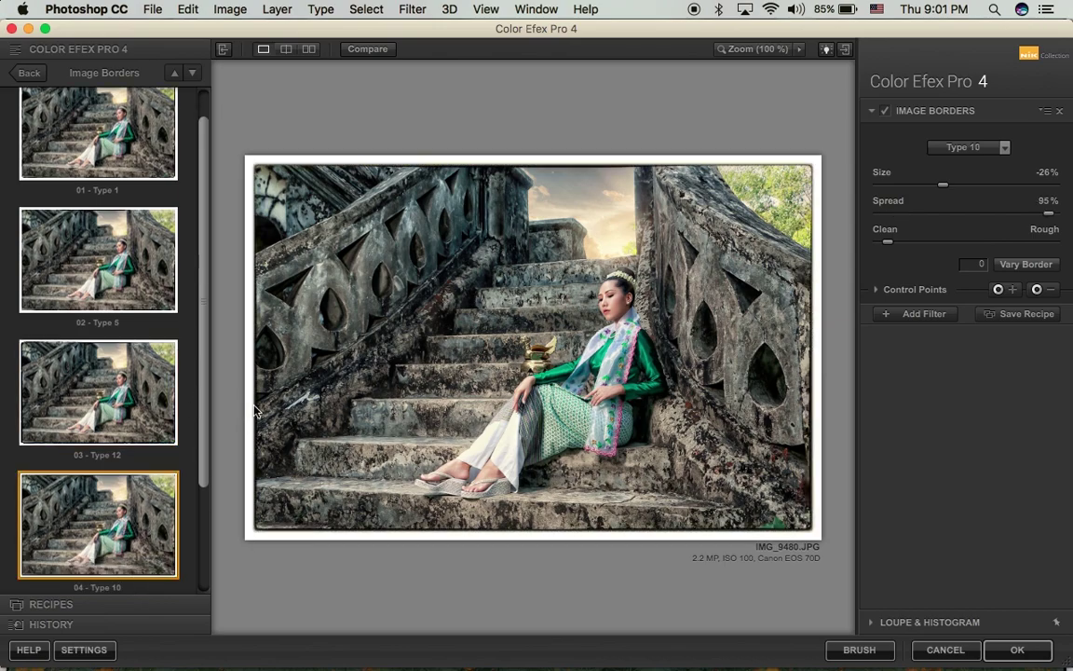
pyautogui.moveTo(946, 191); pyautogui.dragTo(913, 190)
pyautogui.click(1016, 649)
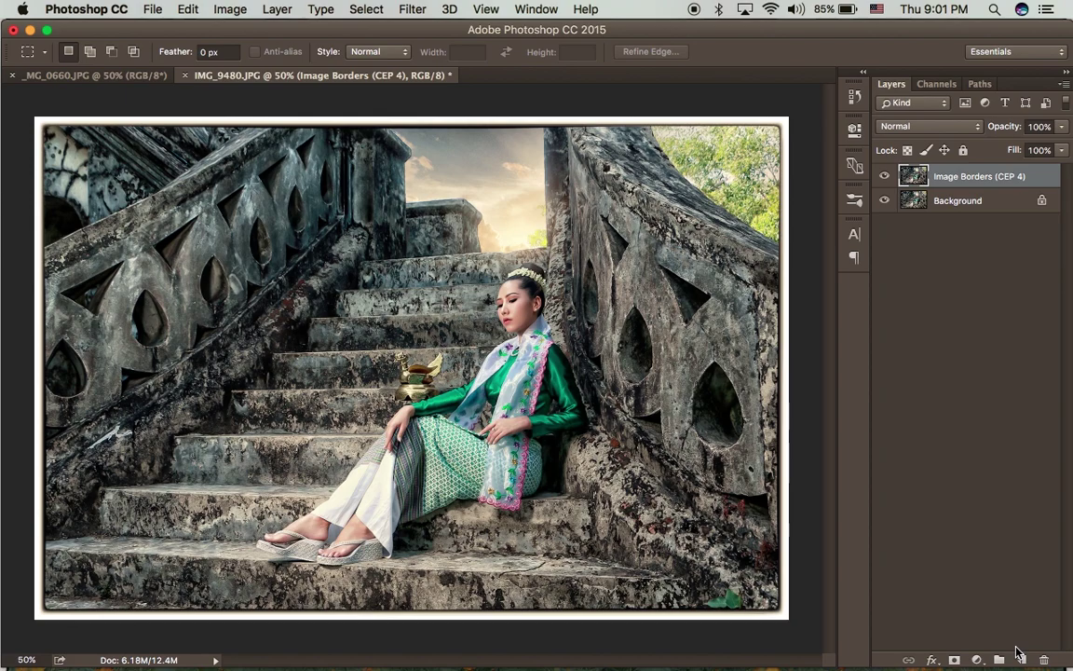
# - Compare the photo with and without the border by hiding and showing the Image Borders (CEP 4) layer
pyautogui.click(974, 203)
pyautogui.click(973, 182)
pyautogui.click(976, 204)
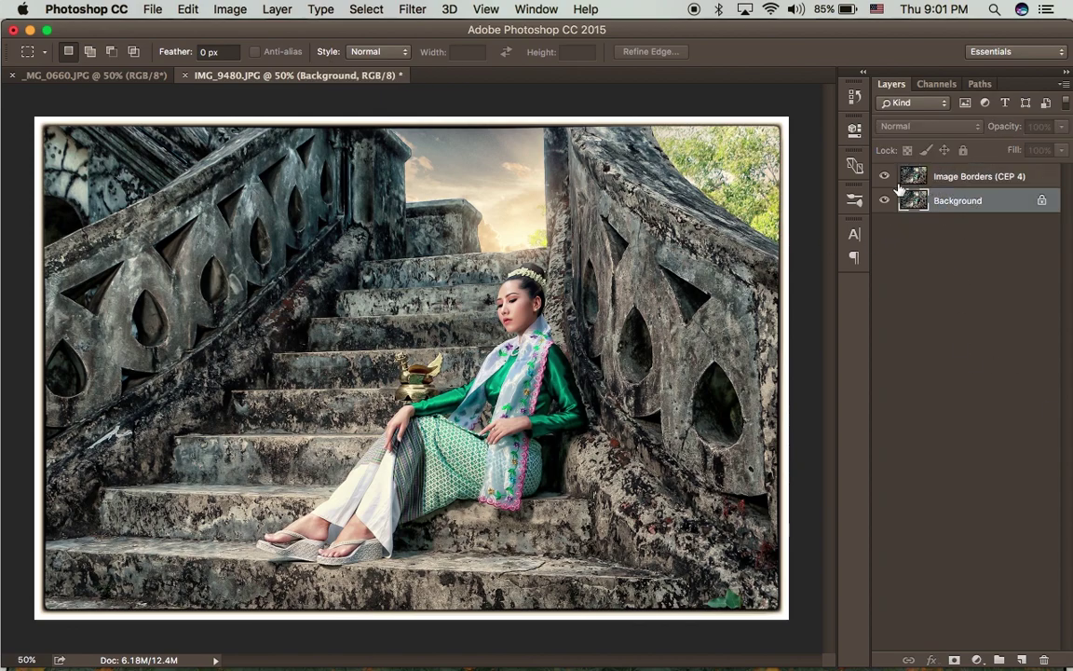
pyautogui.click(958, 179)
pyautogui.click(885, 177)
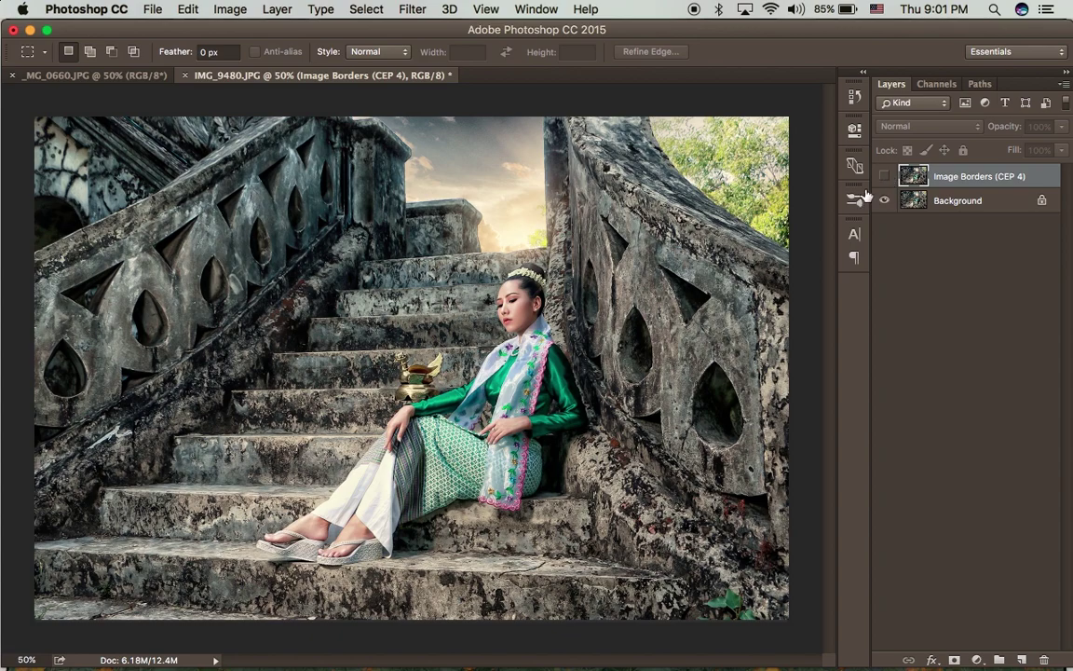
pyautogui.click(885, 177)
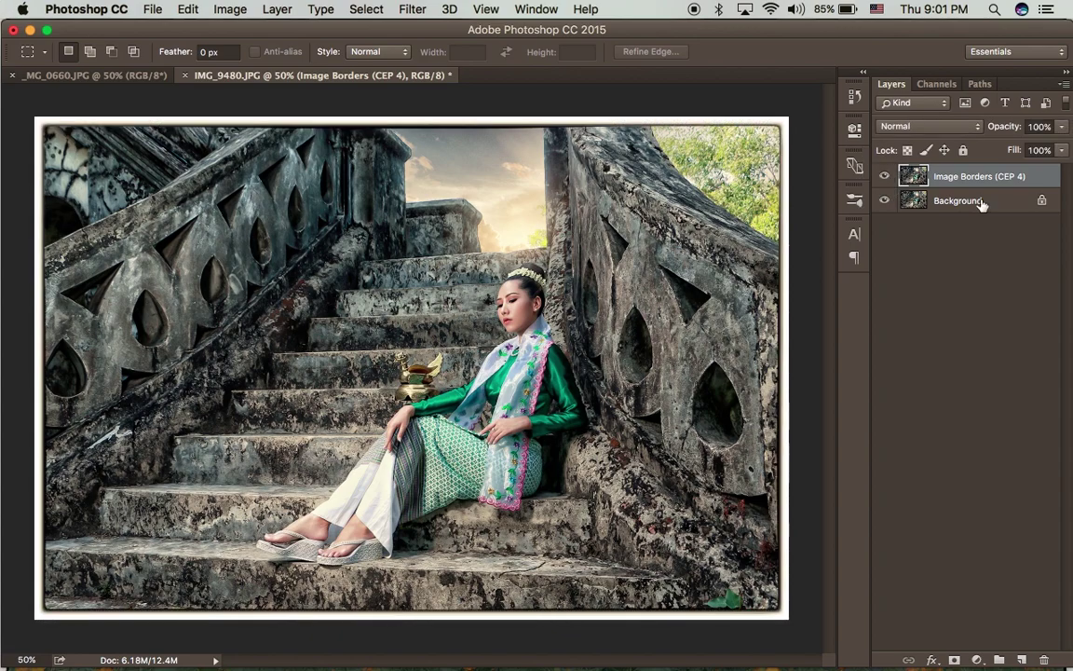
# - Switch to the _MG_0660.JPG document and open it in Color Efex Pro 4 from the Nik Collection
pyautogui.click(98, 76)
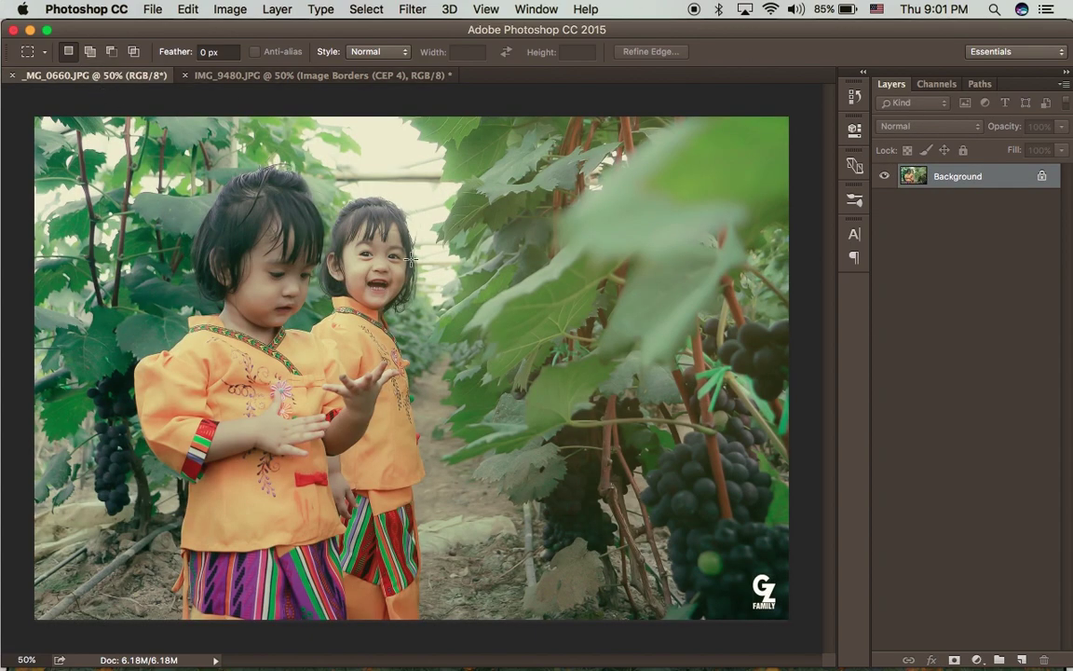
pyautogui.click(412, 9)
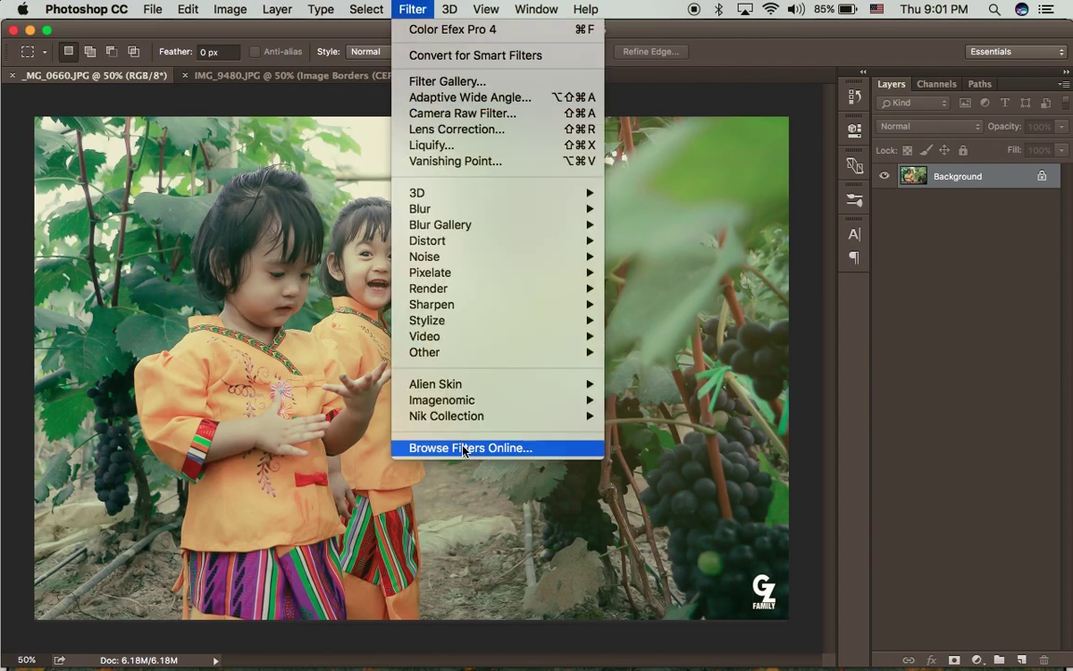
pyautogui.moveTo(521, 416)
pyautogui.click(642, 433)
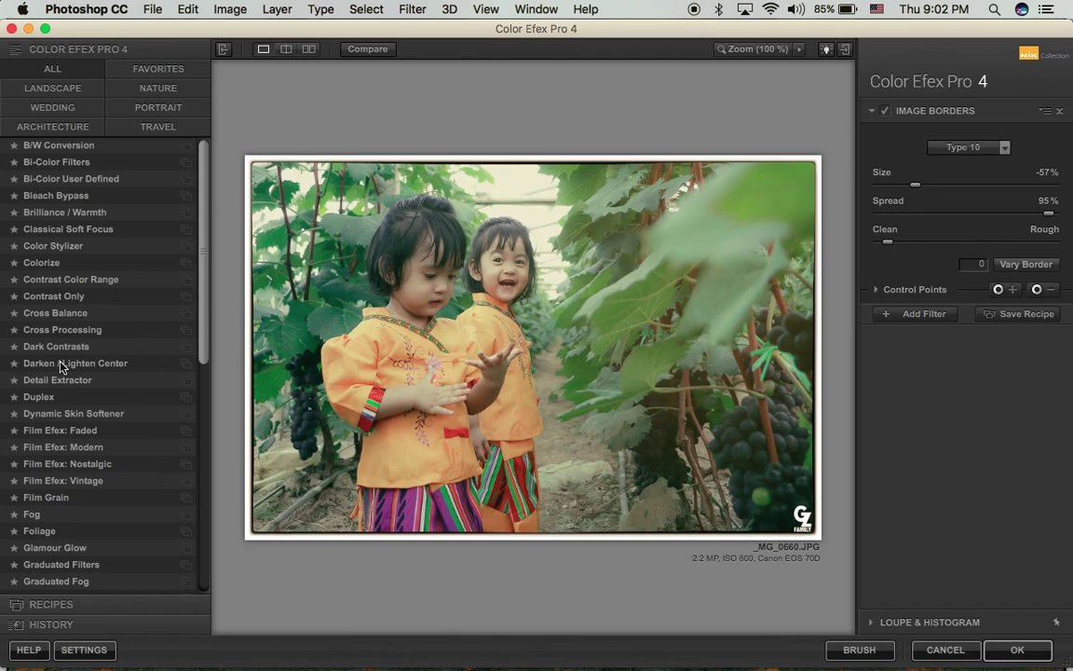
# - Apply the Indian Summer filter with Enhance Foliage at 36% and pick another foliage method
pyautogui.scroll(-6, 125, 438)
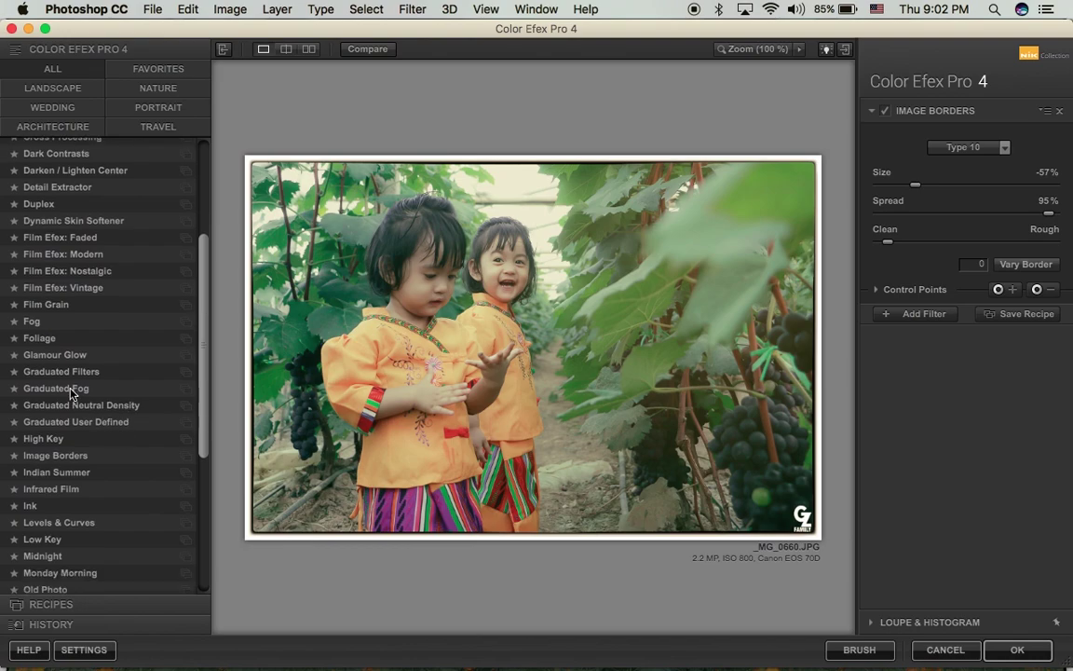
pyautogui.click(58, 472)
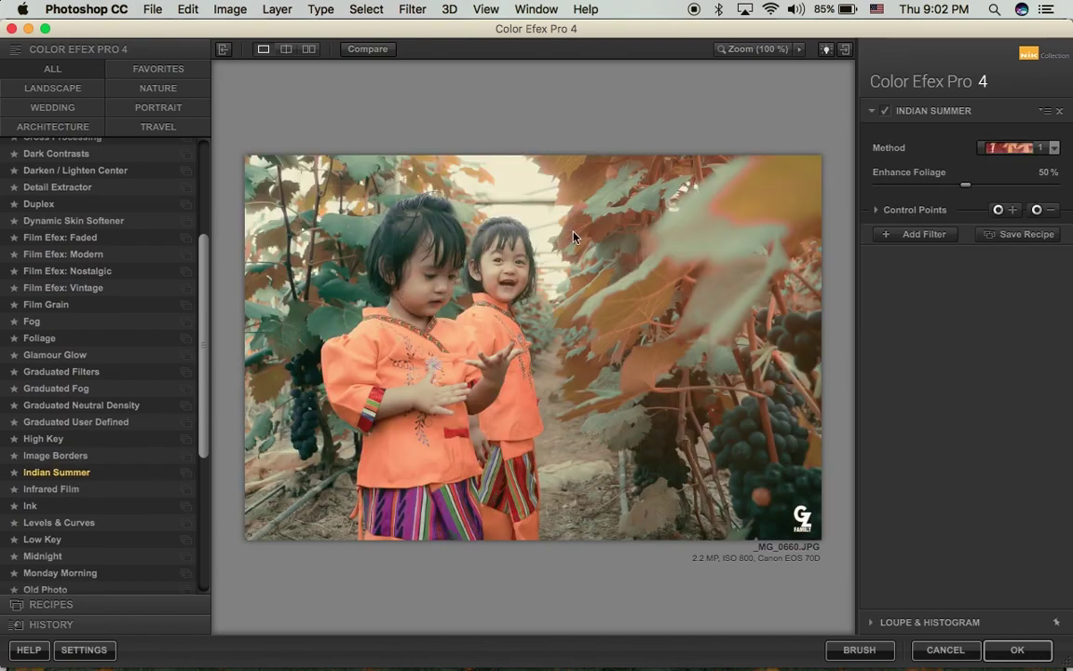
pyautogui.moveTo(965, 185); pyautogui.dragTo(940, 198)
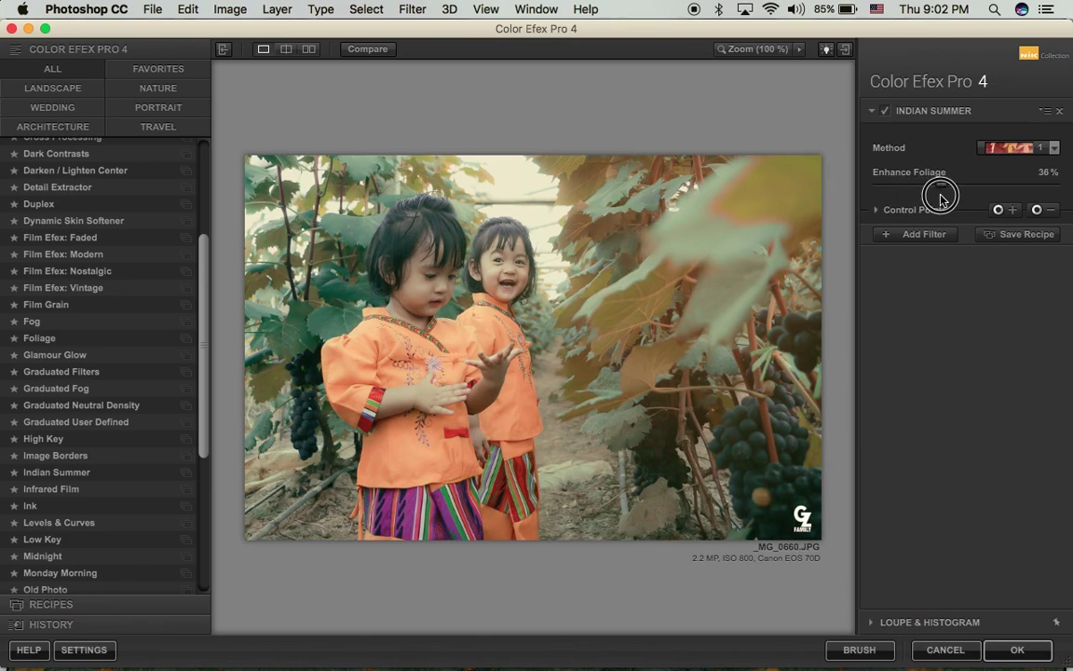
pyautogui.click(1016, 147)
pyautogui.click(1017, 197)
# - Apply the Foliage filter and preview its methods, keeping Method 1
pyautogui.click(169, 337)
pyautogui.click(1017, 155)
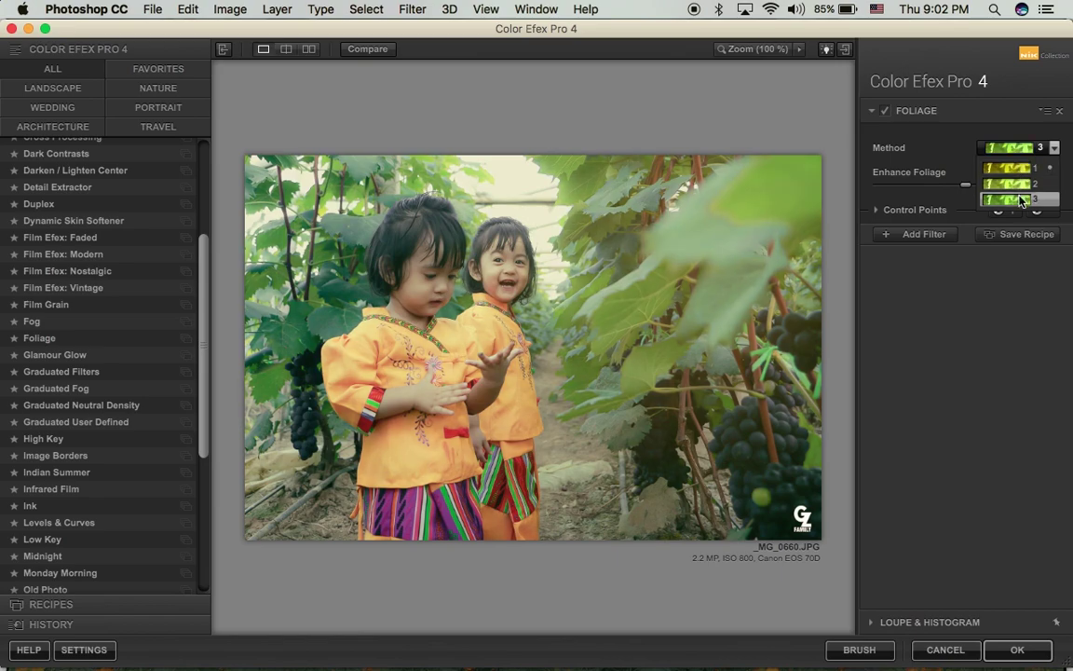
pyautogui.click(1025, 221)
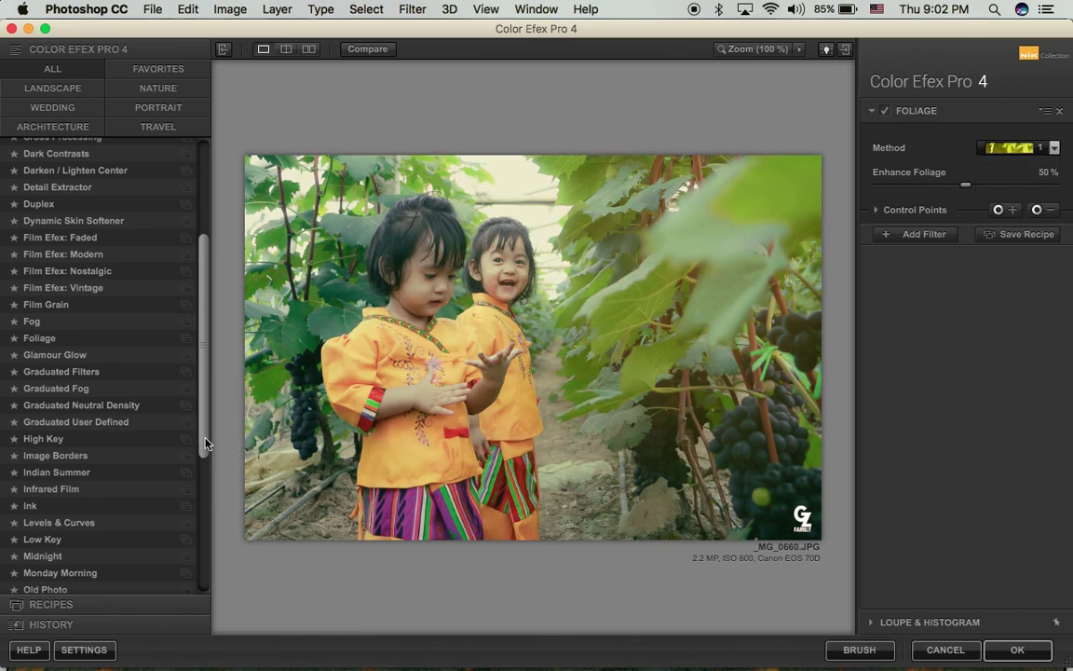
# - Apply the Vignette: Lens filter and set its Amount to -67%
pyautogui.scroll(-10, 115, 367)
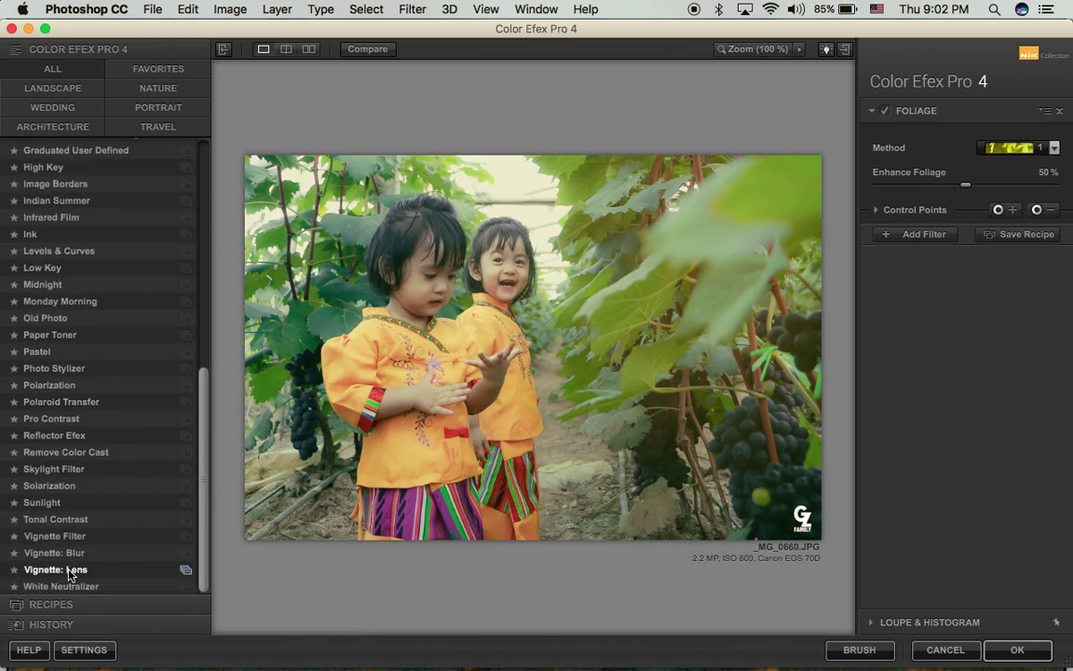
pyautogui.click(56, 569)
pyautogui.moveTo(922, 151)
pyautogui.mouseDown()
pyautogui.moveTo(969, 156)
pyautogui.moveTo(910, 160)
pyautogui.mouseUp()
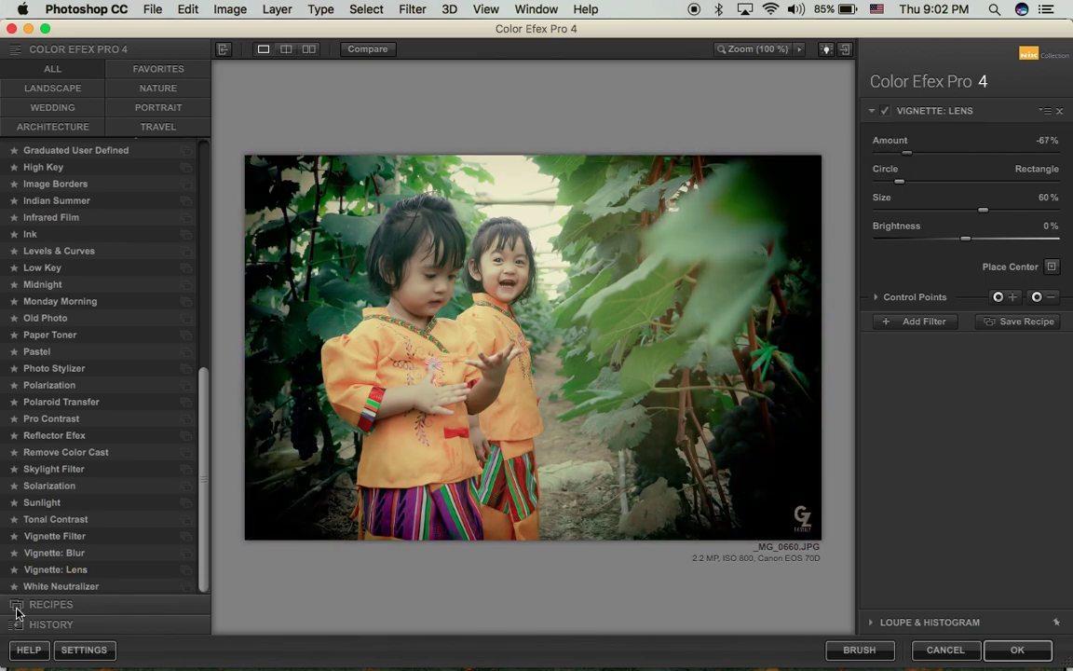
# - Try the Vignette: Blur filter with its Opacity at 100%
pyautogui.click(28, 553)
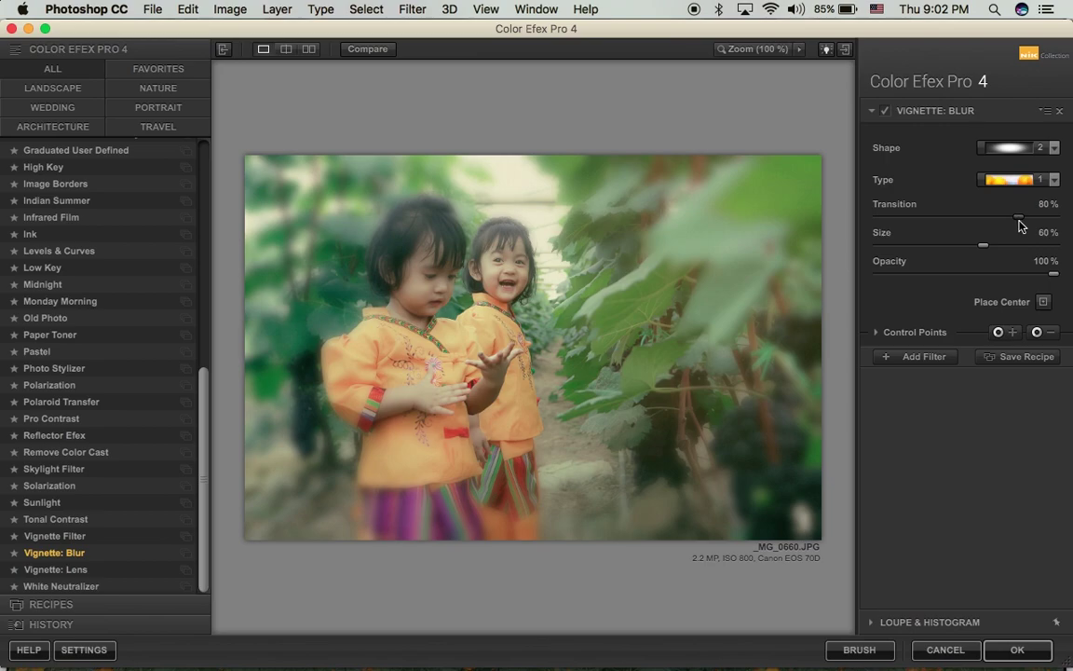
pyautogui.moveTo(1050, 279)
pyautogui.mouseDown()
pyautogui.moveTo(935, 281)
pyautogui.moveTo(1053, 276)
pyautogui.mouseUp()
# - Apply the Cross Processing filter to the photo with Method C01
pyautogui.scroll(6, 89, 350)
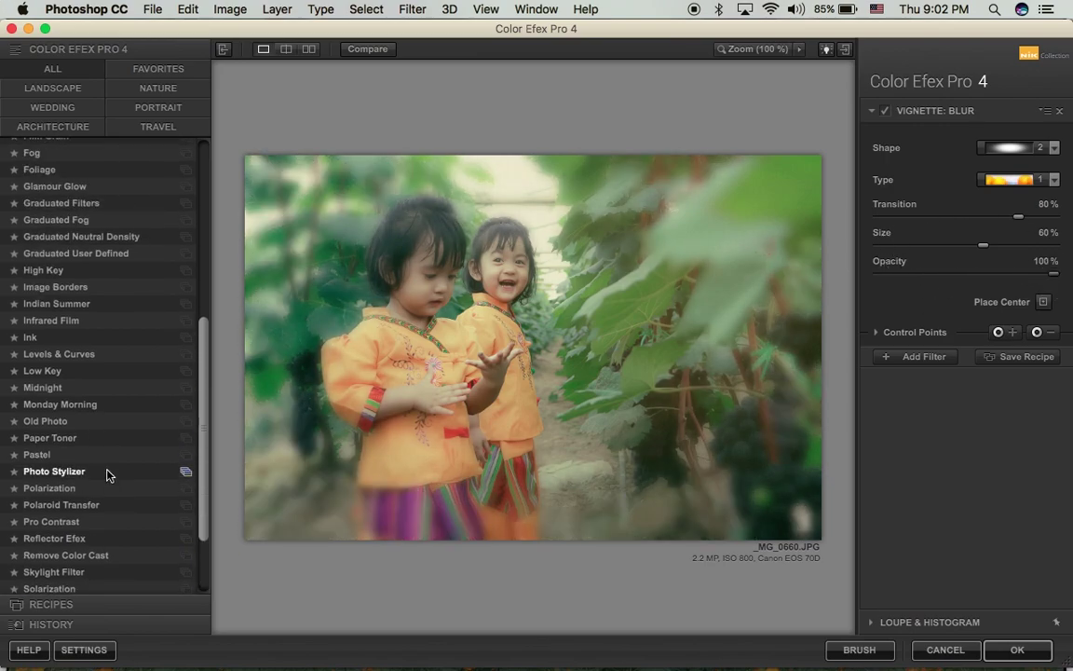
pyautogui.scroll(4, 91, 343)
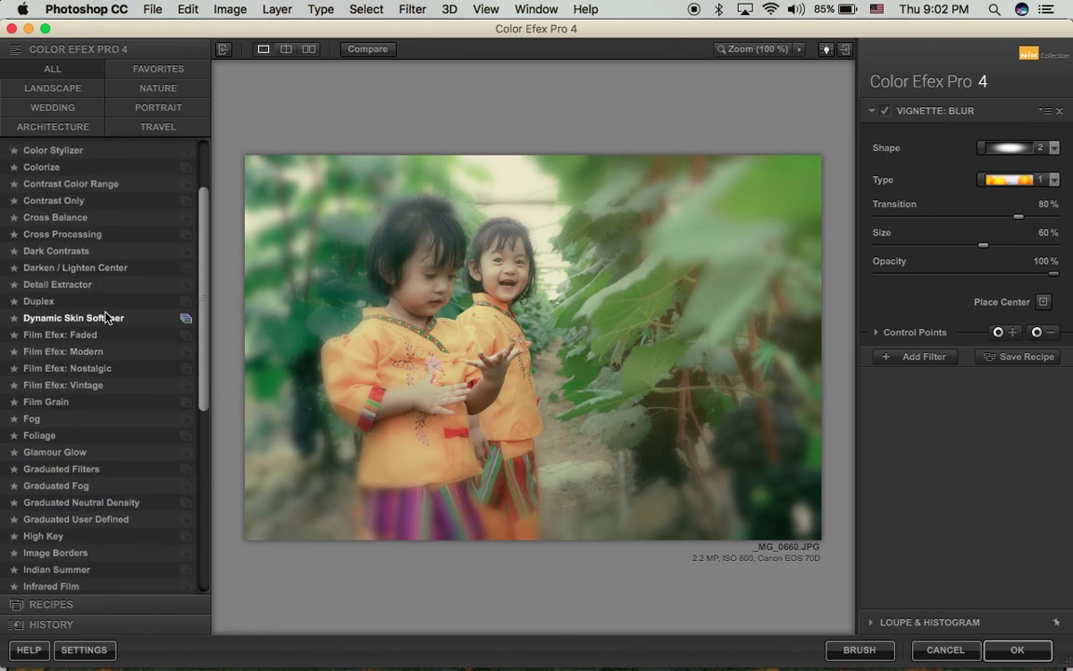
pyautogui.scroll(3, 87, 373)
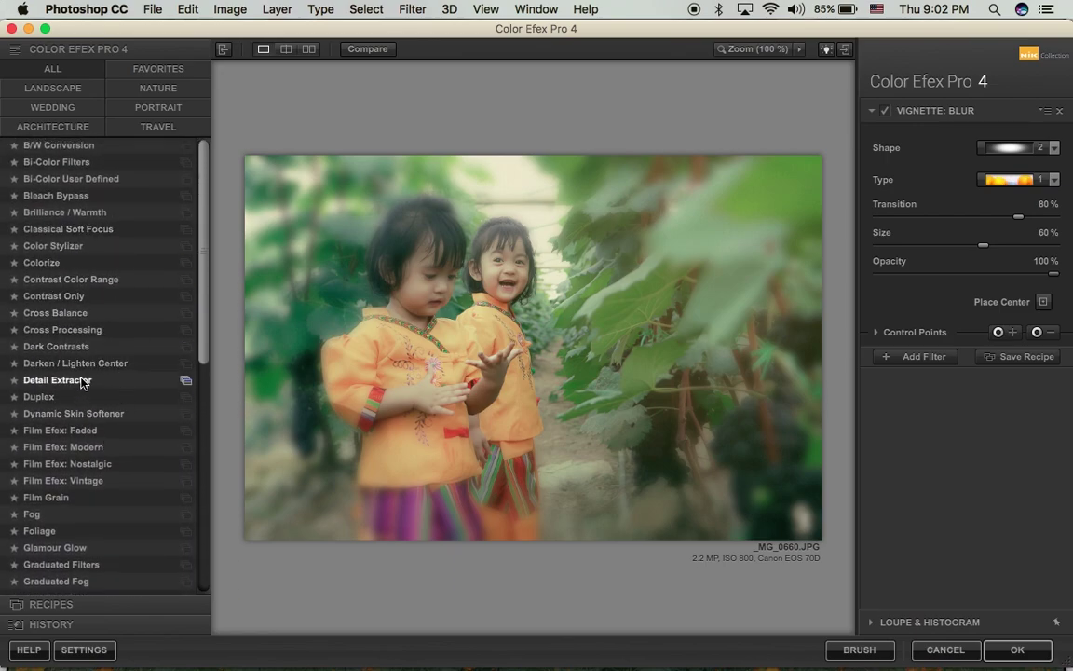
pyautogui.click(79, 329)
pyautogui.click(1010, 147)
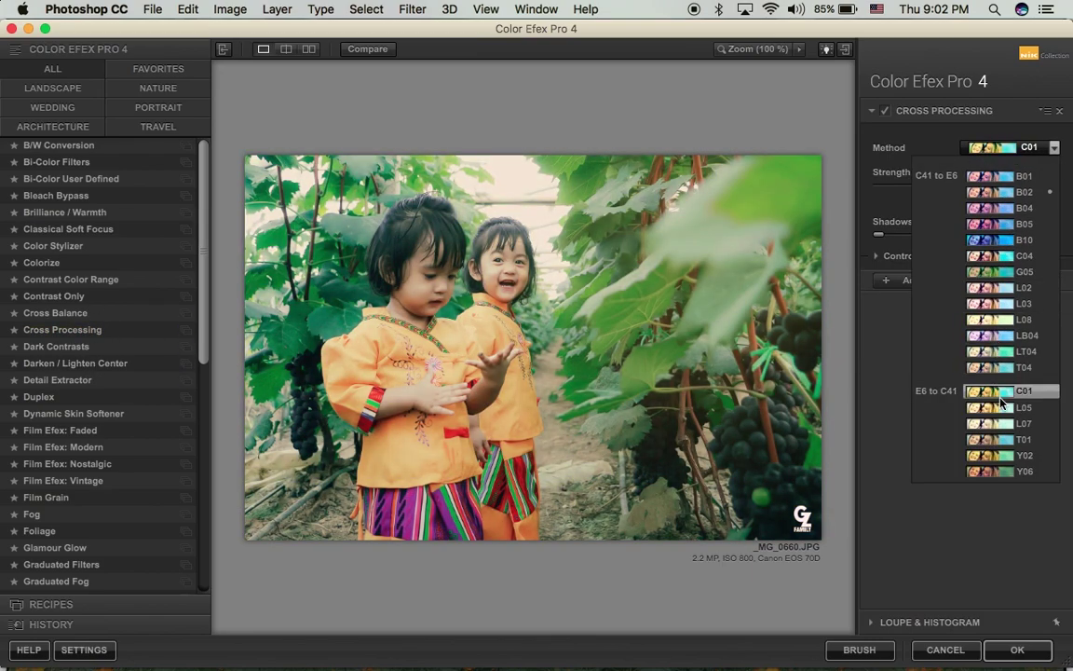
pyautogui.click(998, 398)
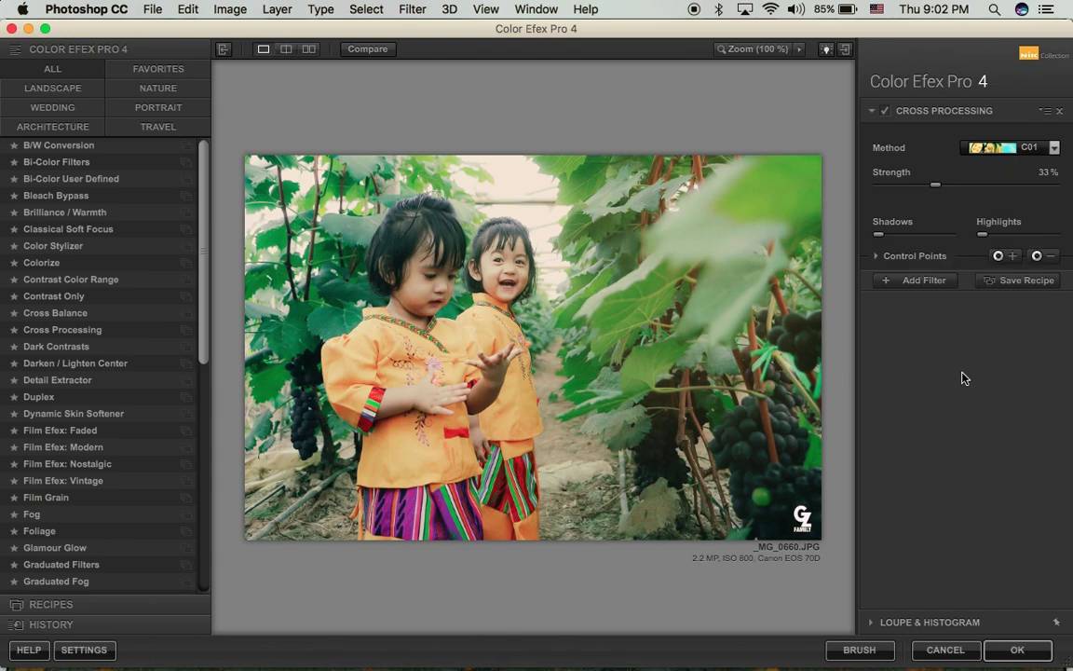
pyautogui.click(1020, 280)
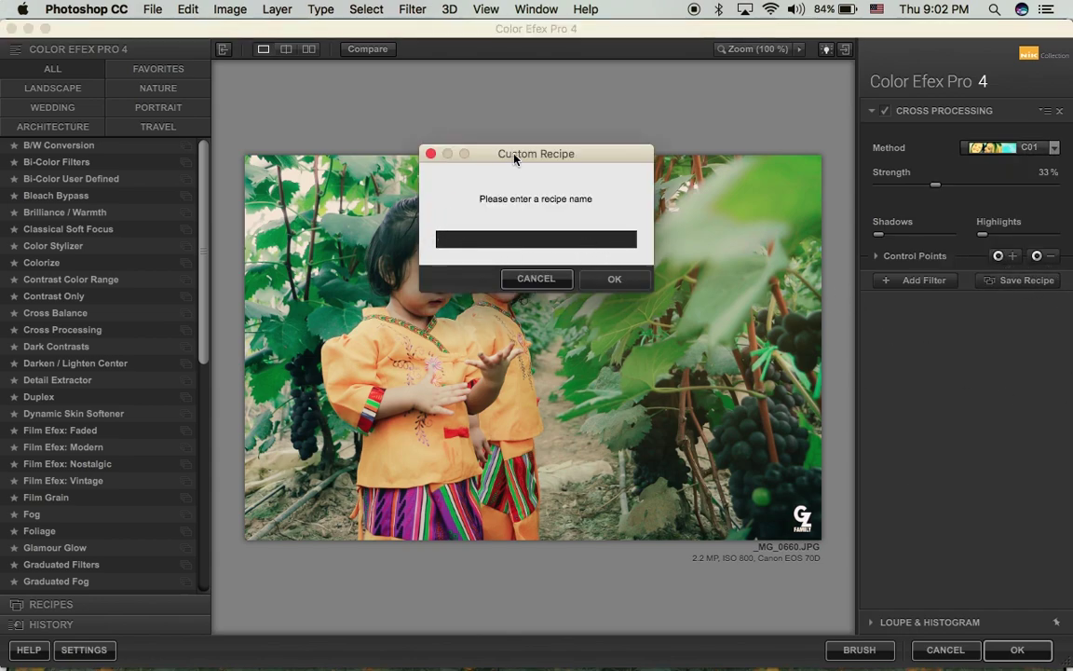
pyautogui.moveTo(514, 158); pyautogui.dragTo(539, 202)
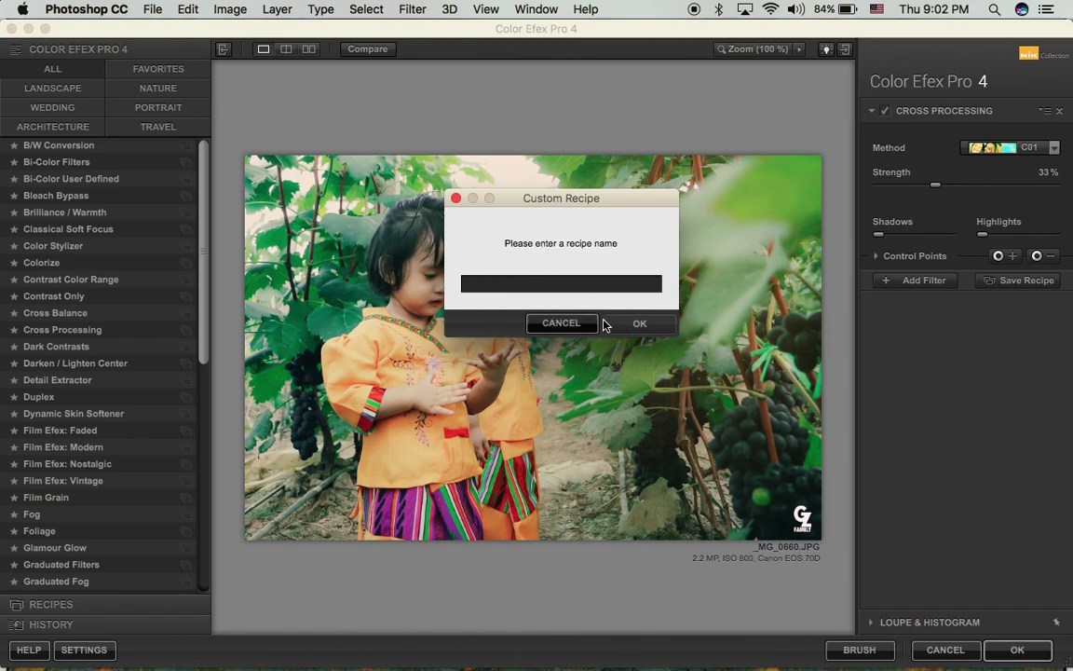
pyautogui.click(550, 326)
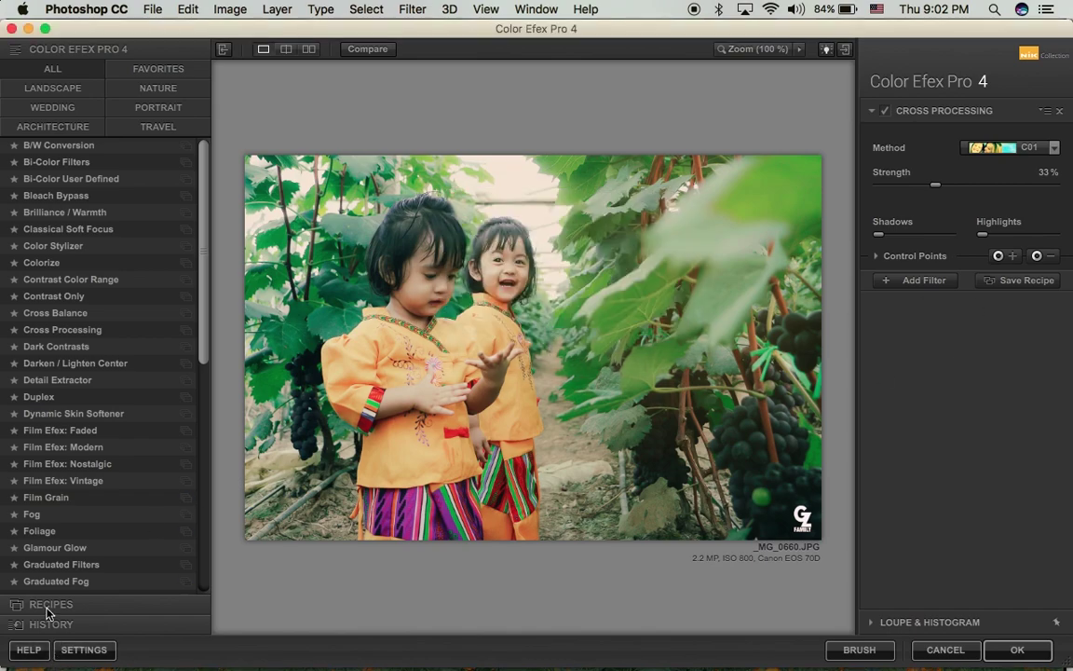
# - Browse the custom recipes and return to the list of recipe categories
pyautogui.click(48, 606)
pyautogui.click(25, 99)
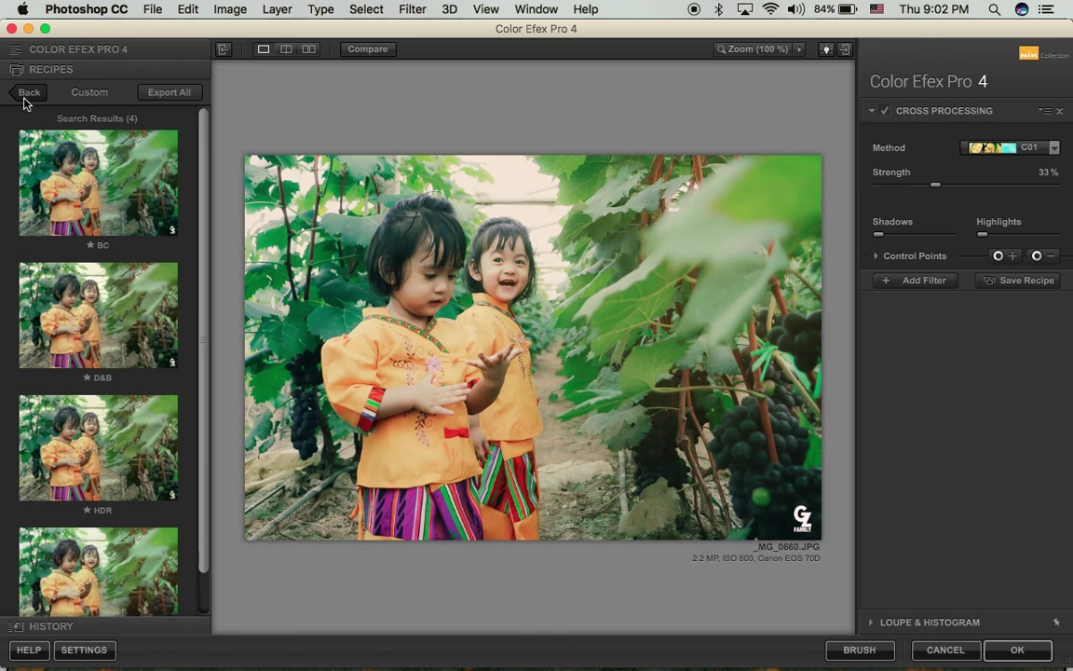
pyautogui.click(93, 119)
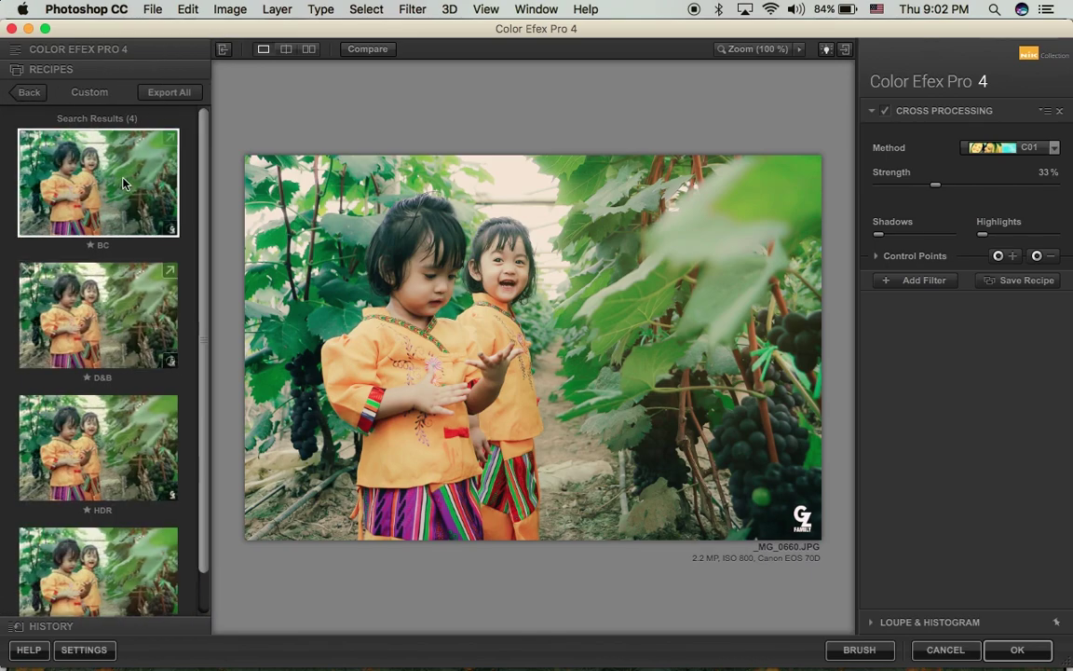
pyautogui.scroll(-2, 82, 345)
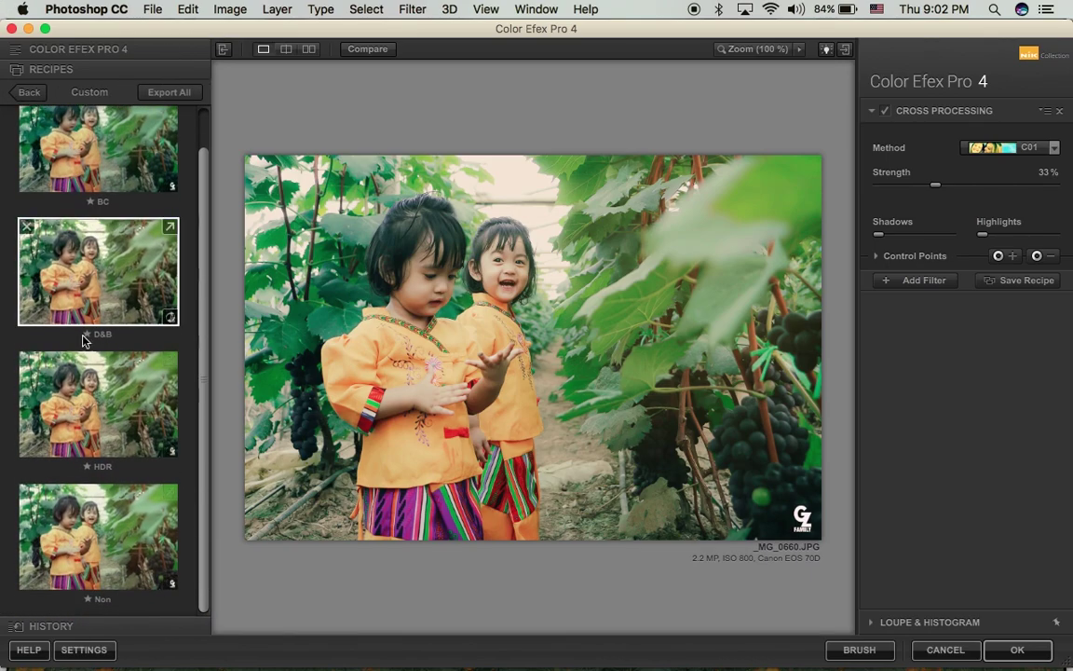
pyautogui.click(29, 91)
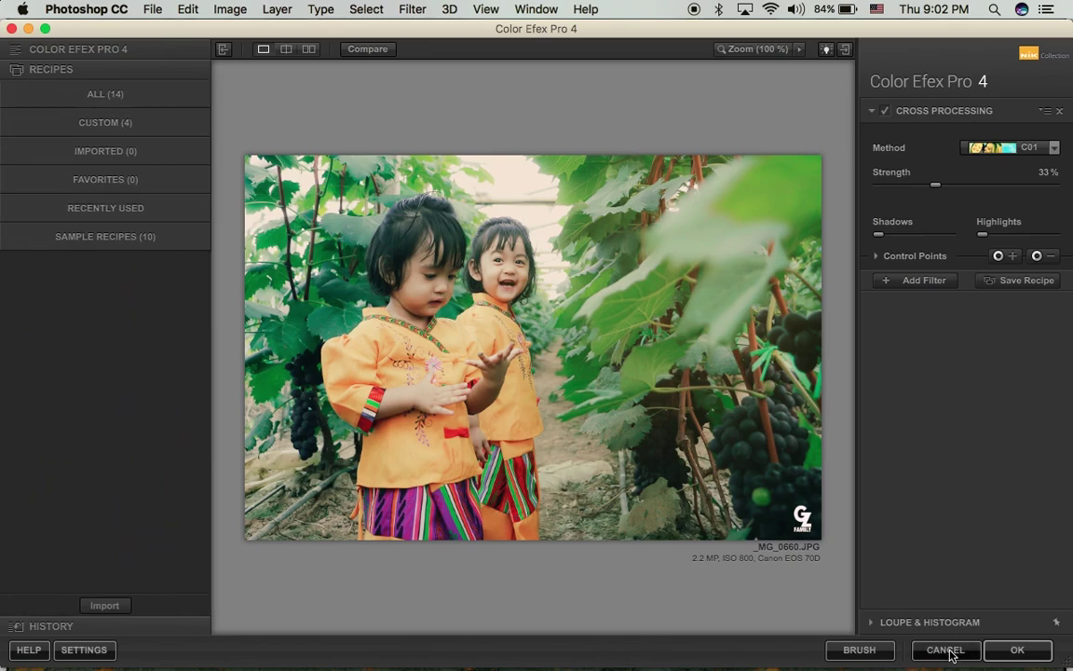
# - Accept the Cross Processing filter and render it as a layer in the Photoshop document
pyautogui.click(1020, 651)
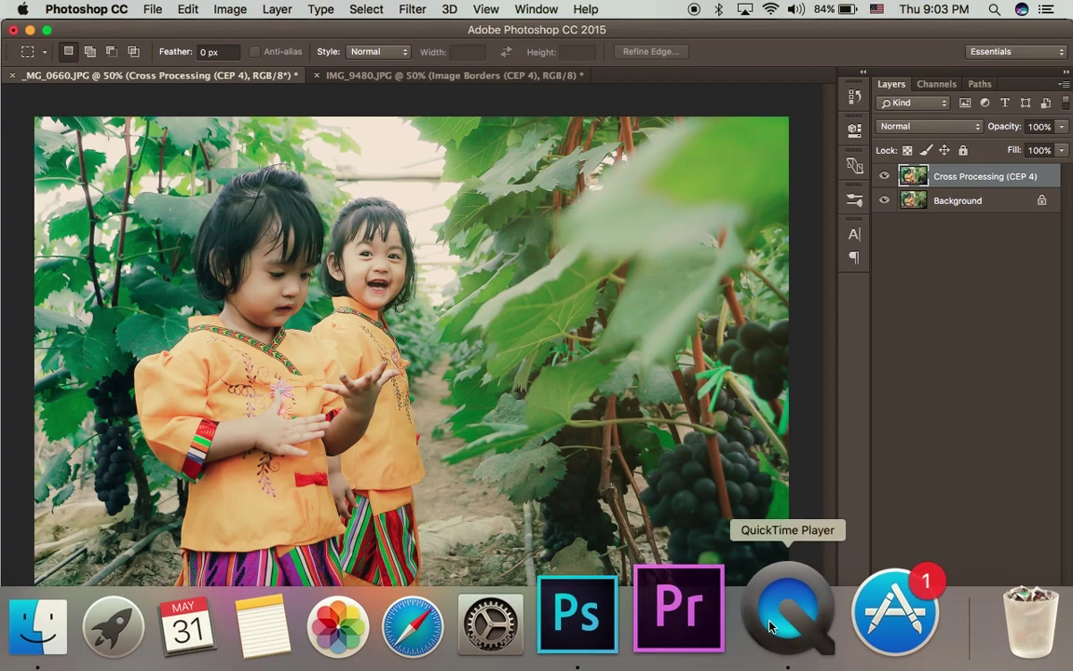
pyautogui.rightClick(793, 615)
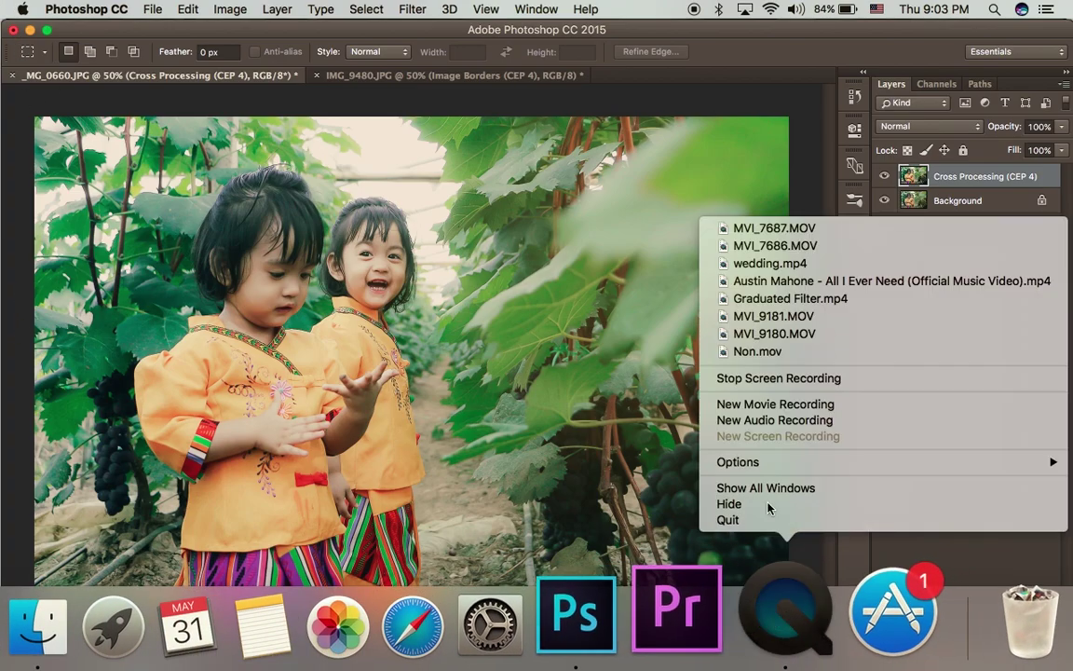
pyautogui.click(736, 378)
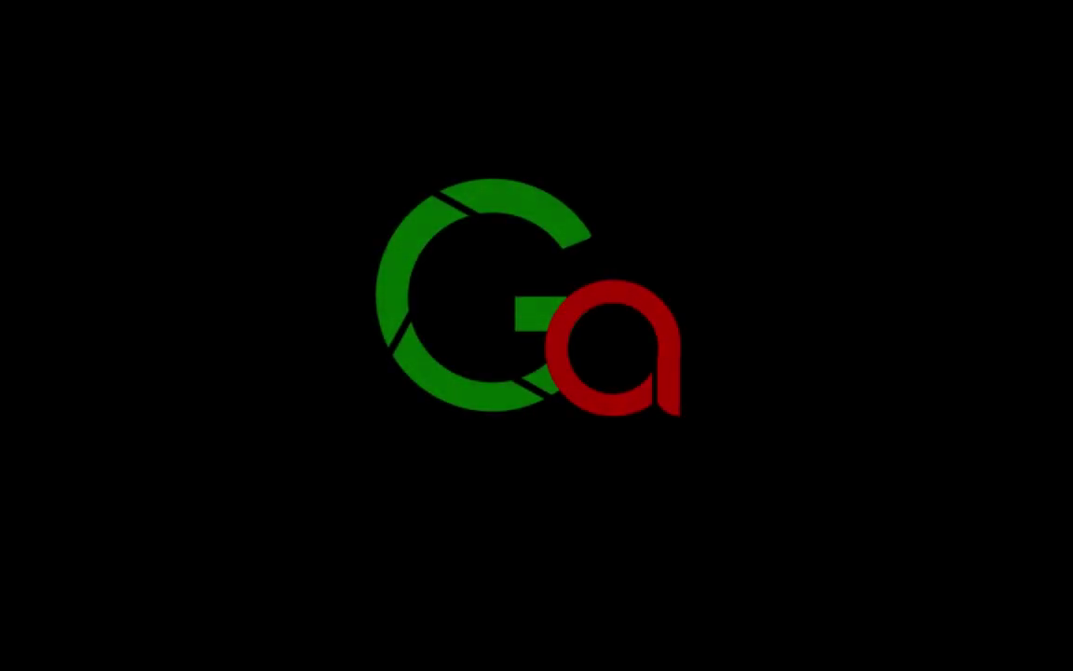